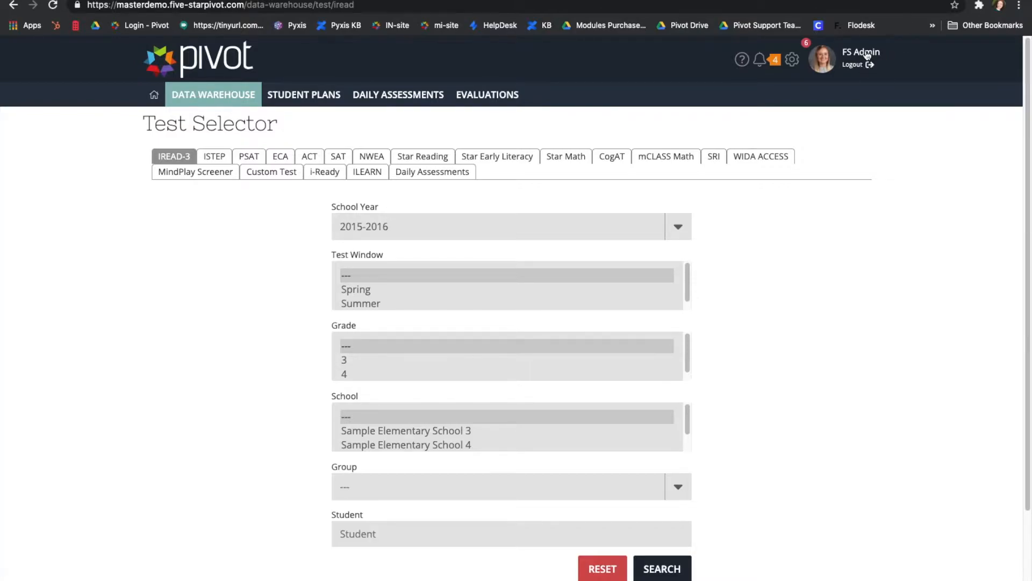
Open the admin account's profile page and highlight its Admin role label.
click(829, 64)
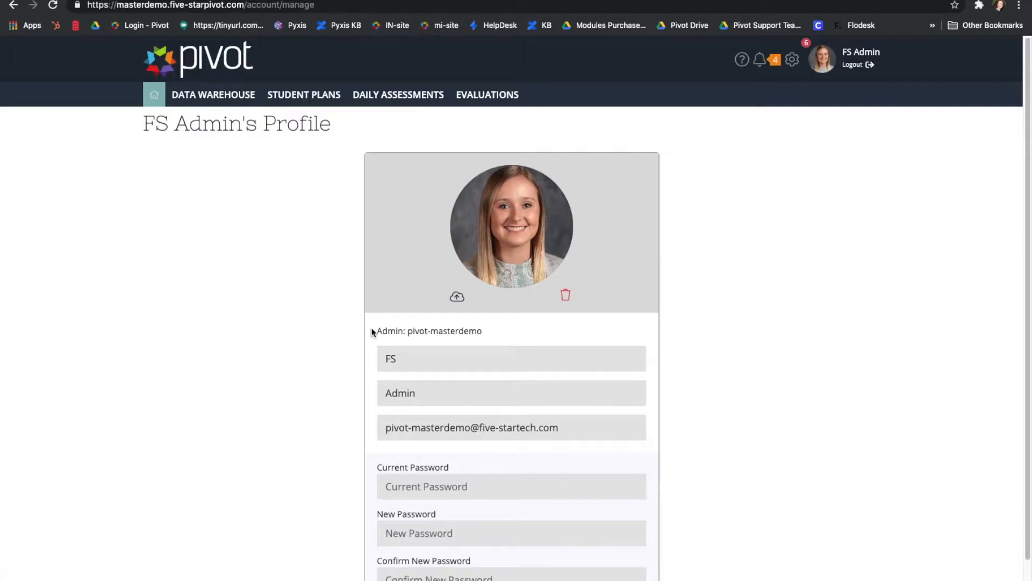
drag(377, 329, 401, 328)
scroll(487, 362, down, 2)
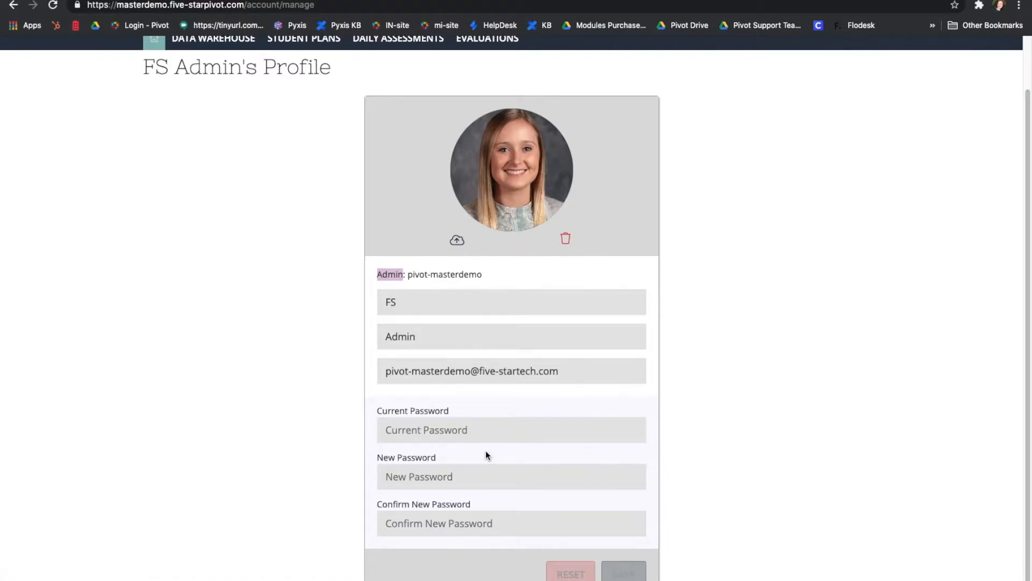
scroll(807, 309, up, 2)
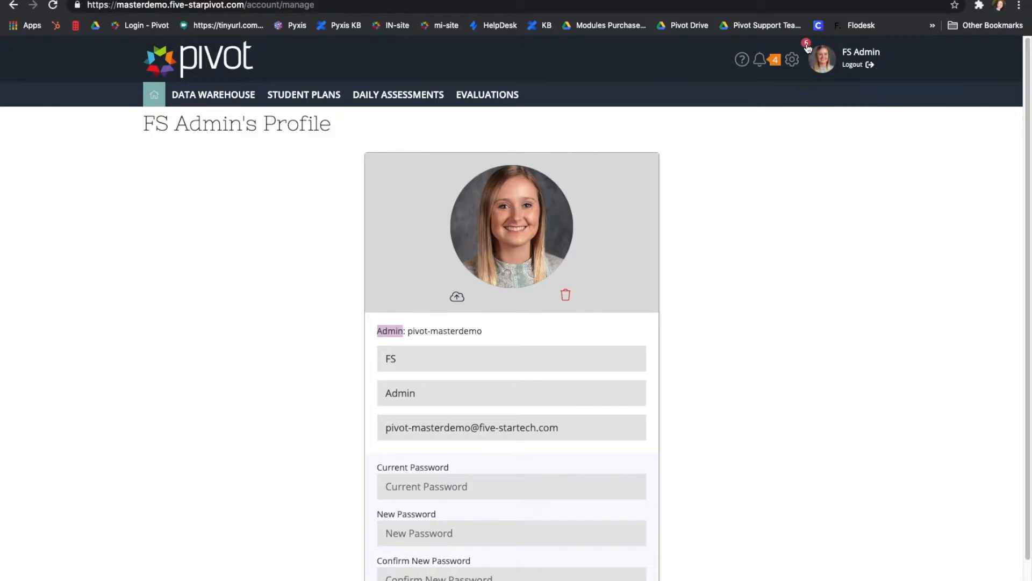
Open the Pivot Knowledge Base help site and scroll through the Pivot District Admin page.
click(742, 59)
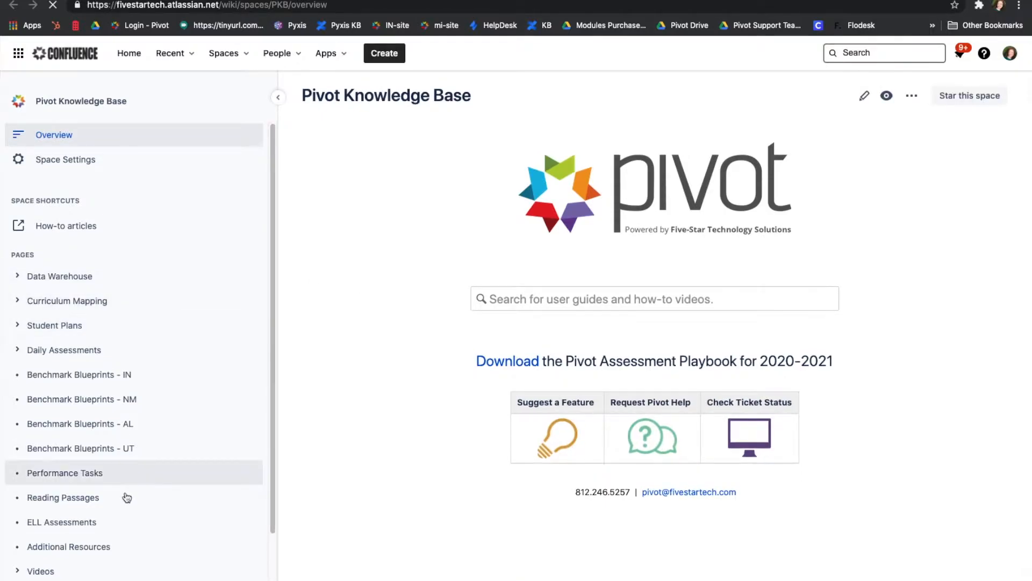
scroll(125, 496, down, 2)
scroll(125, 496, down, 2)
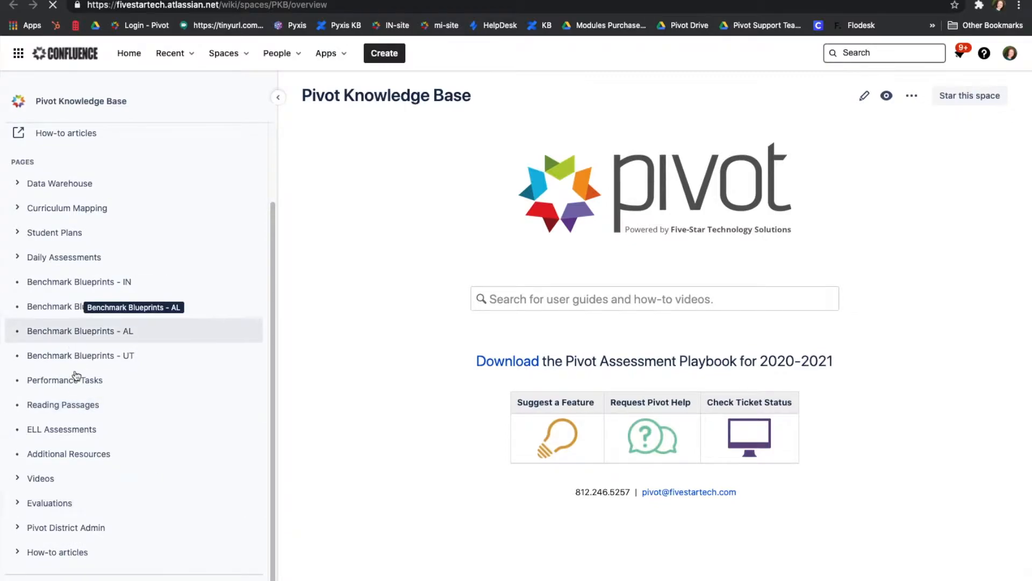
click(45, 531)
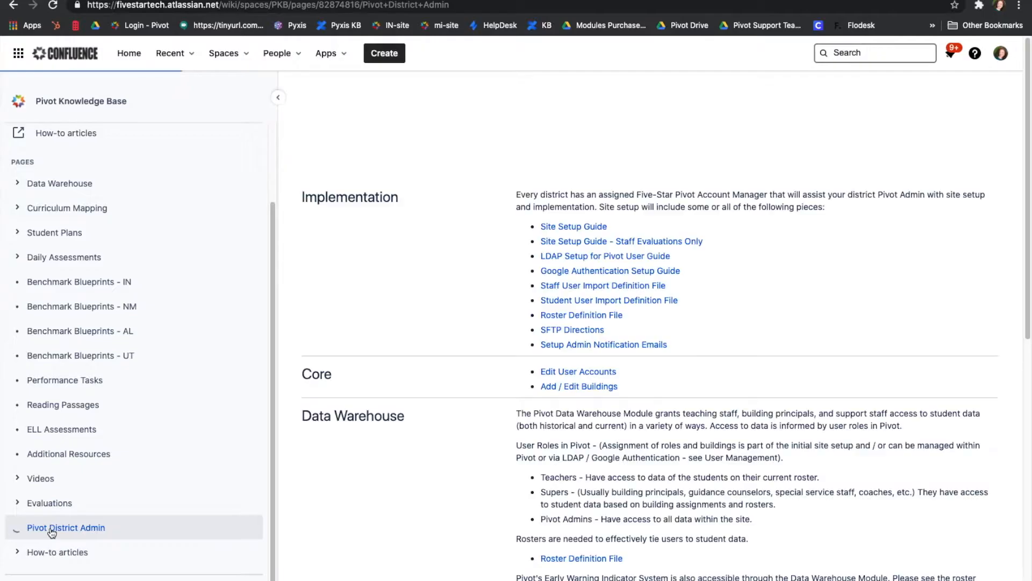
scroll(107, 522, down, 5)
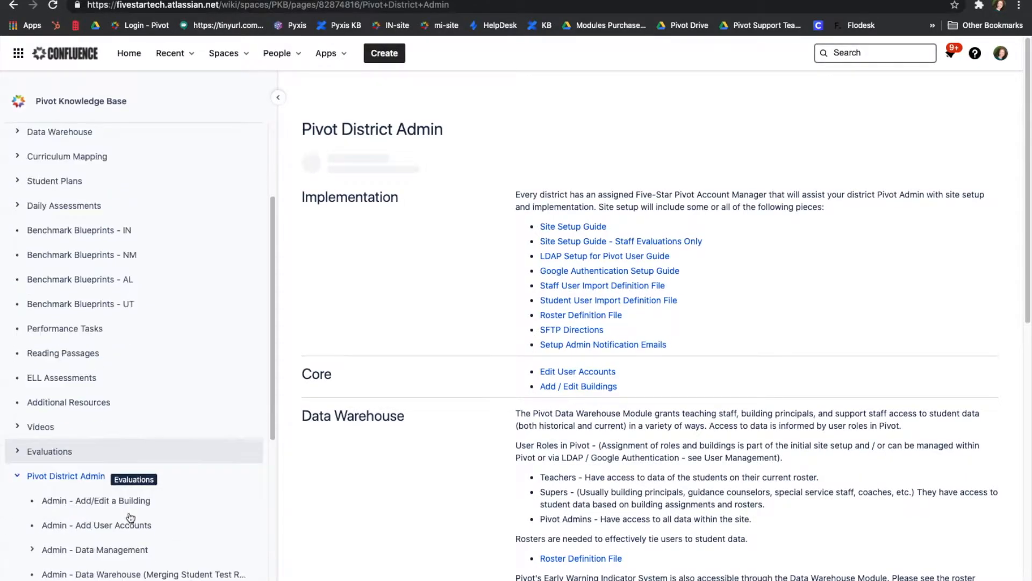
scroll(134, 511, down, 7)
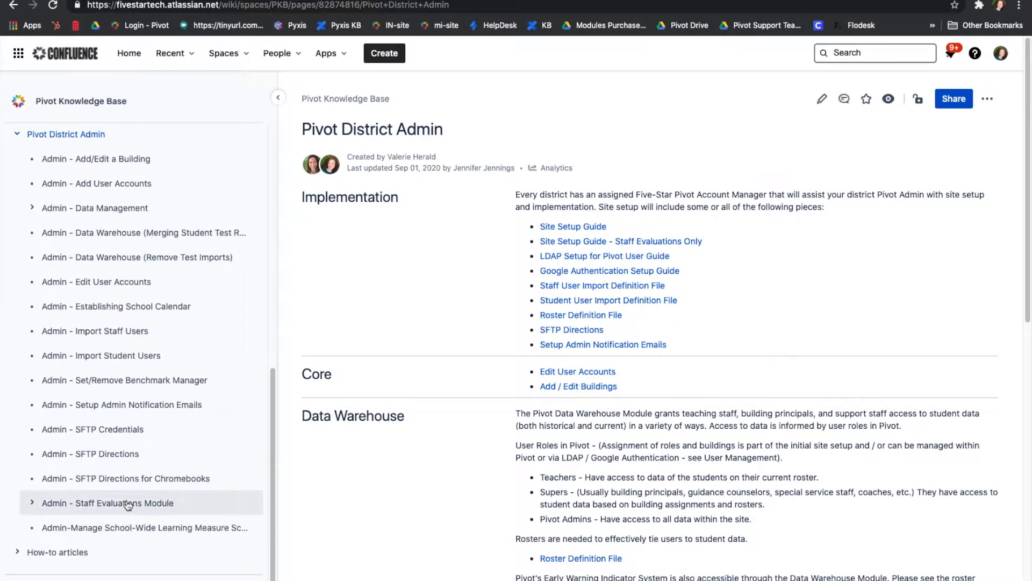
scroll(127, 505, up, 3)
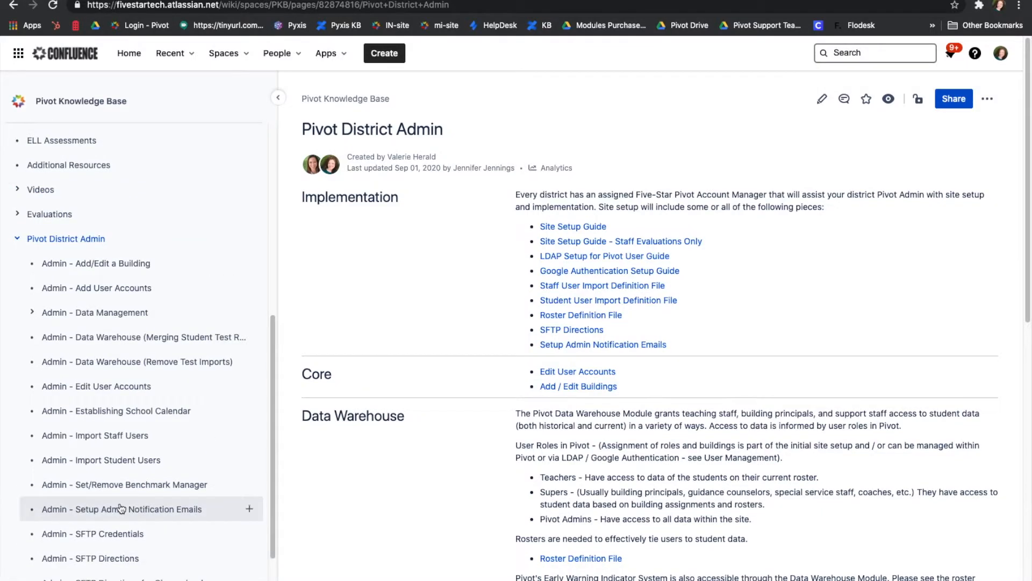
scroll(121, 510, up, 12)
Return to the knowledge base overview and highlight the support contact line and option icons.
click(64, 137)
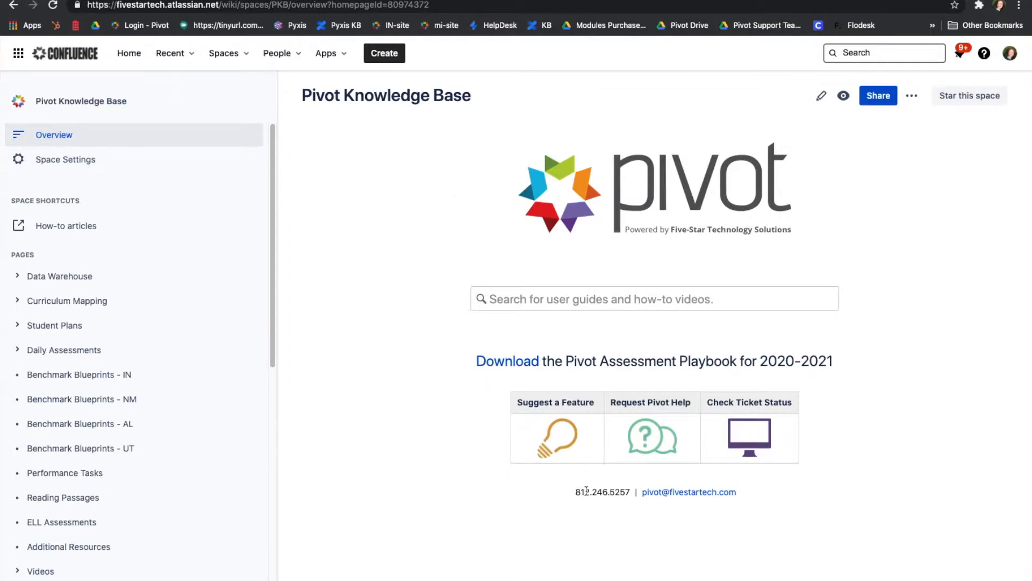
mouse_move(583, 501)
mouse_down()
mouse_move(605, 492)
mouse_move(566, 497)
mouse_up()
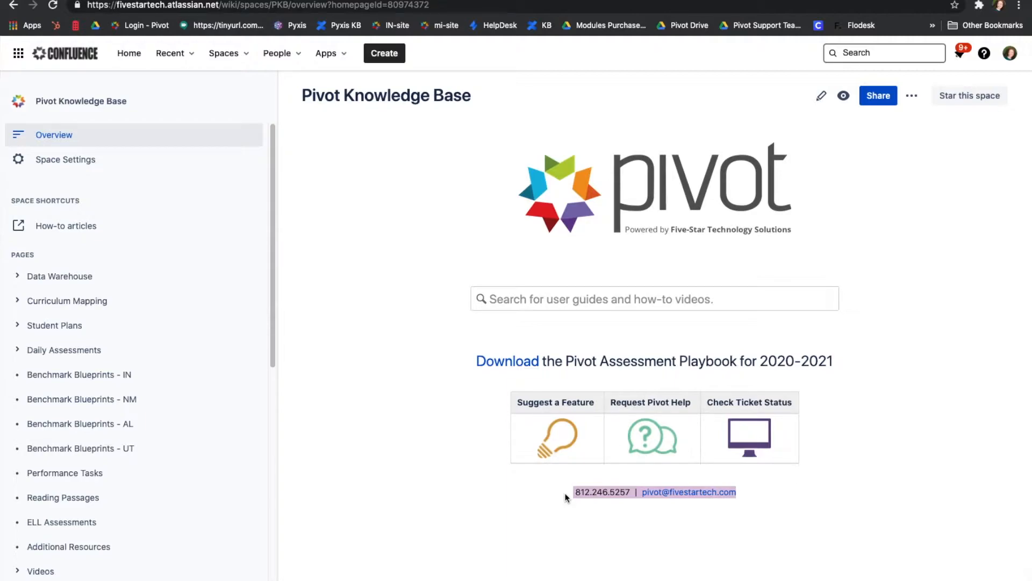
drag(565, 494, 404, 401)
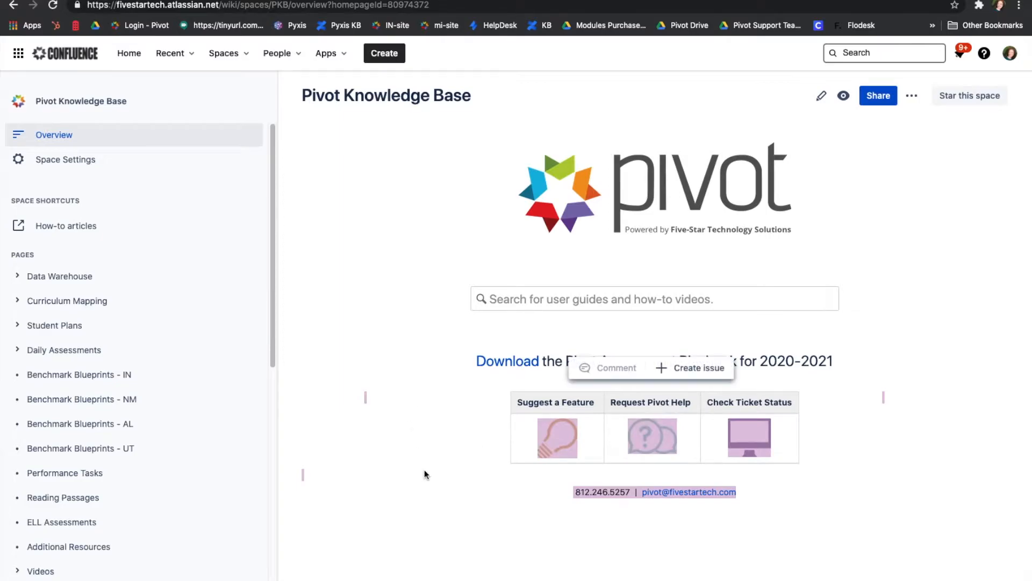
click(424, 470)
Back in Pivot, open Administration Options and review settings down to the SFTP last-synced date.
key(ctrl+Tab)
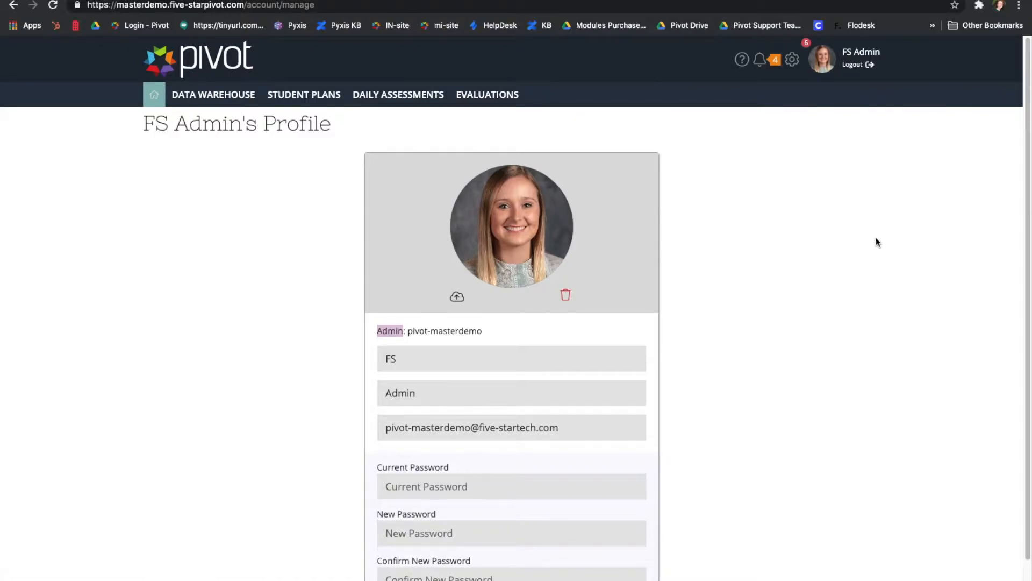
click(793, 64)
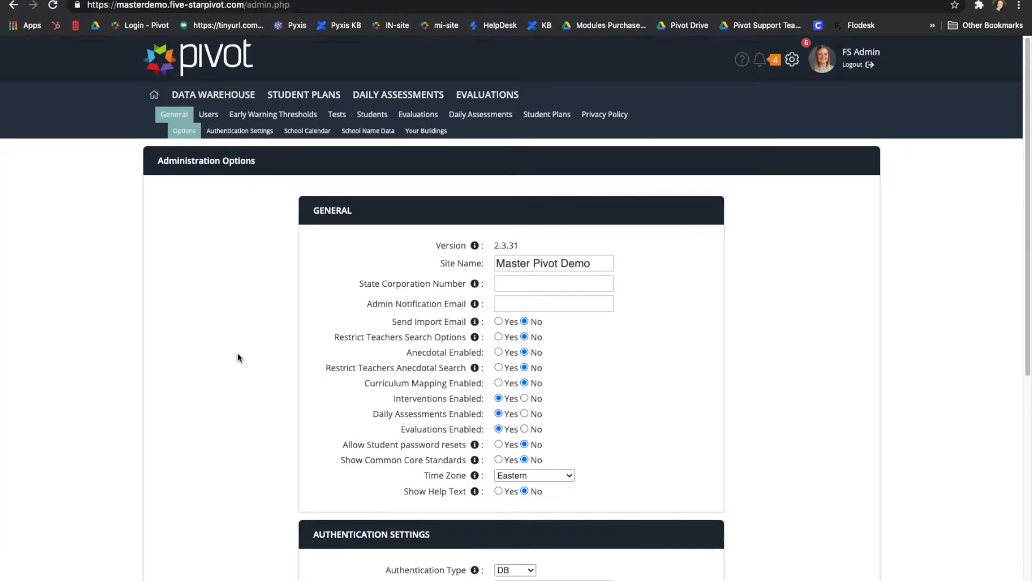
scroll(240, 358, down, 3)
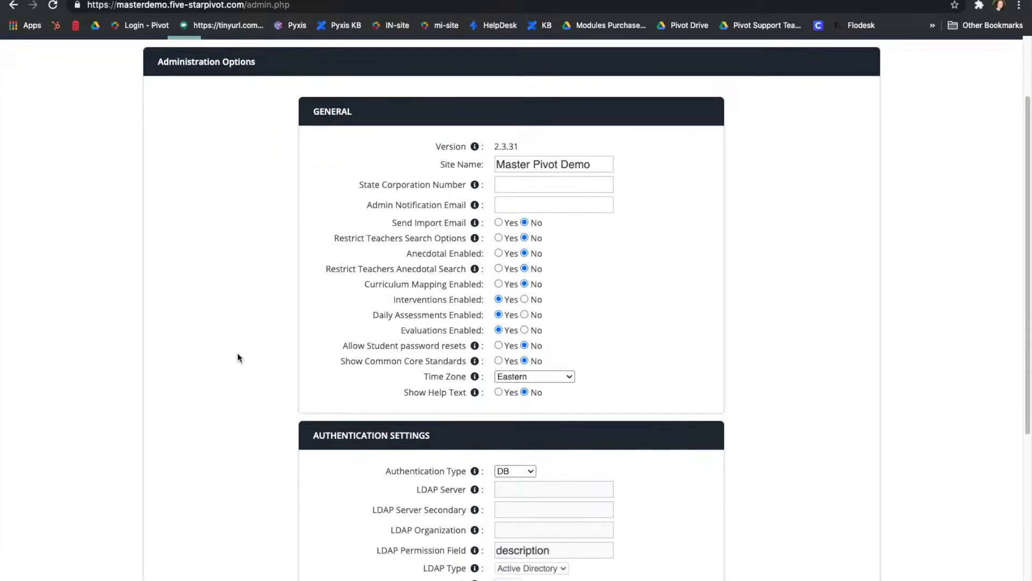
scroll(239, 357, down, 5)
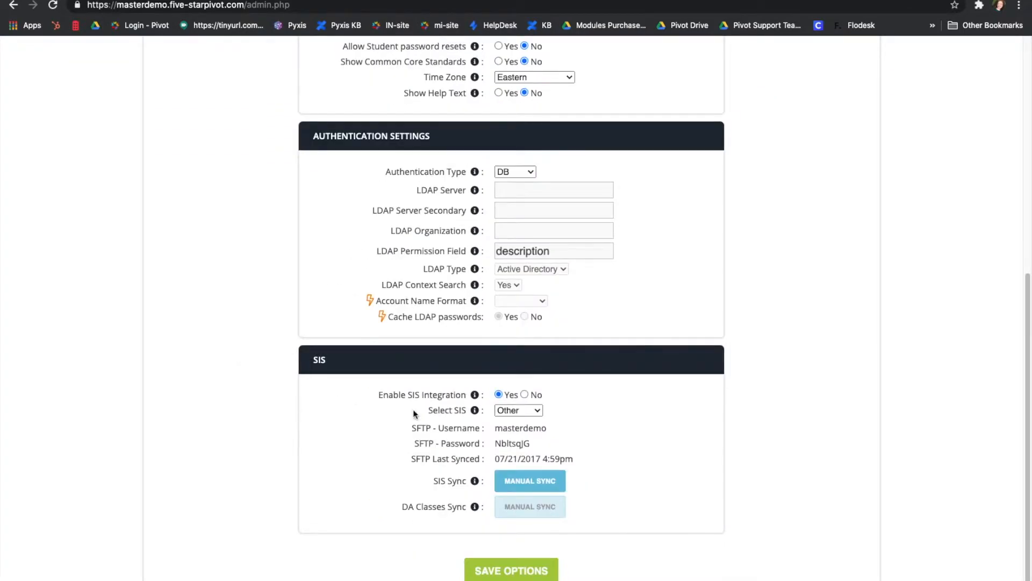
drag(595, 458, 375, 461)
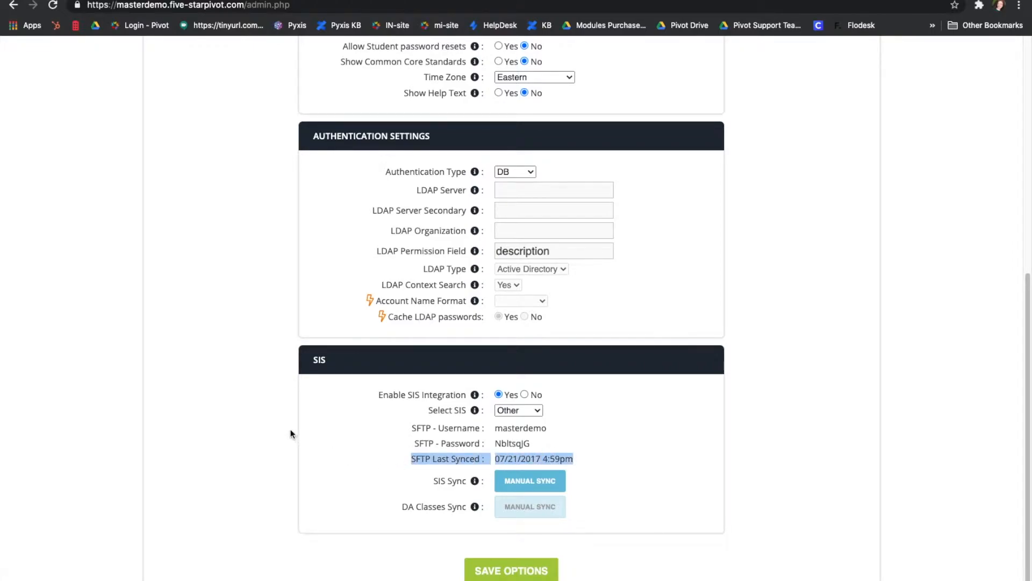
click(358, 471)
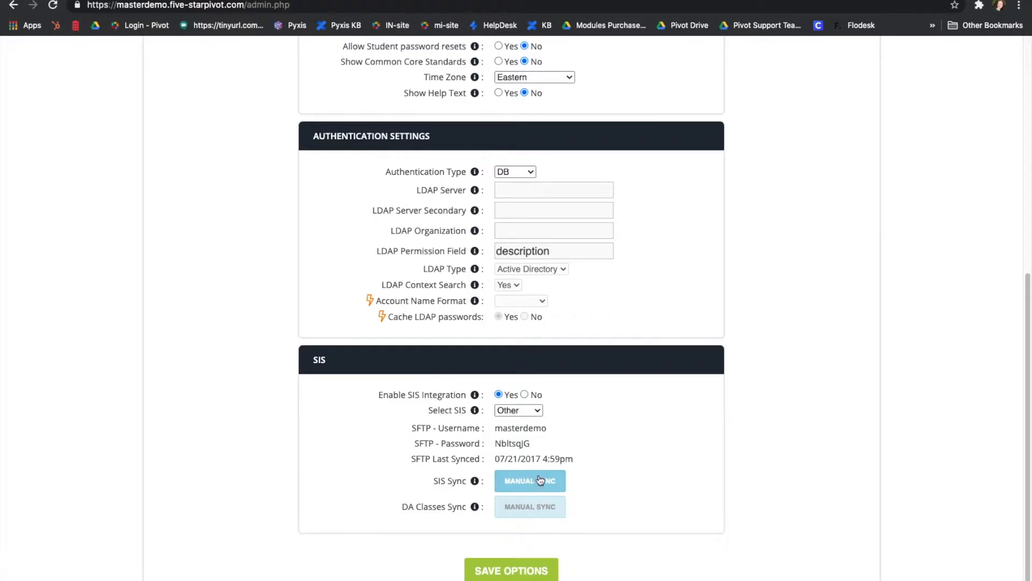
scroll(633, 430, up, 6)
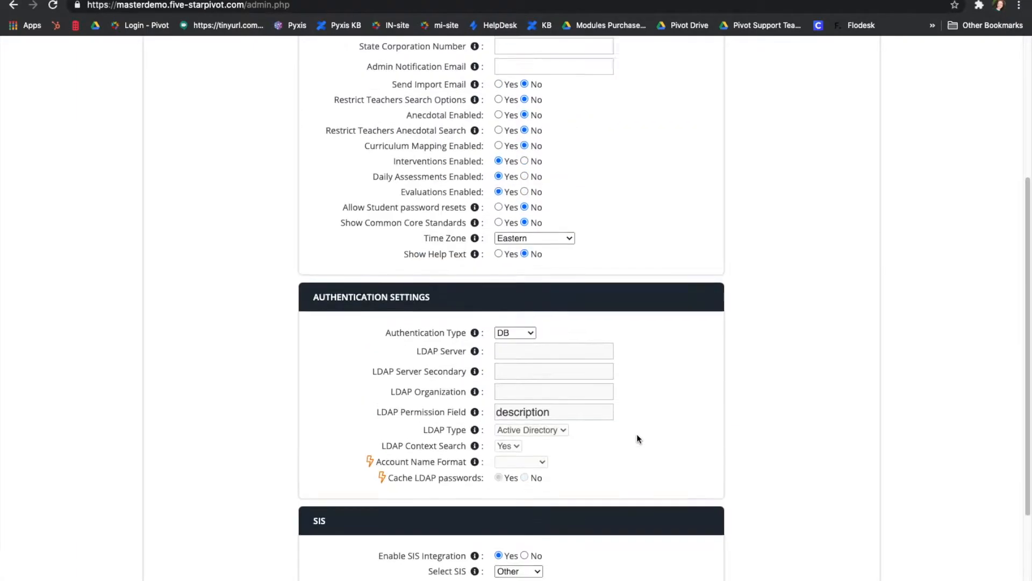
scroll(636, 446, up, 2)
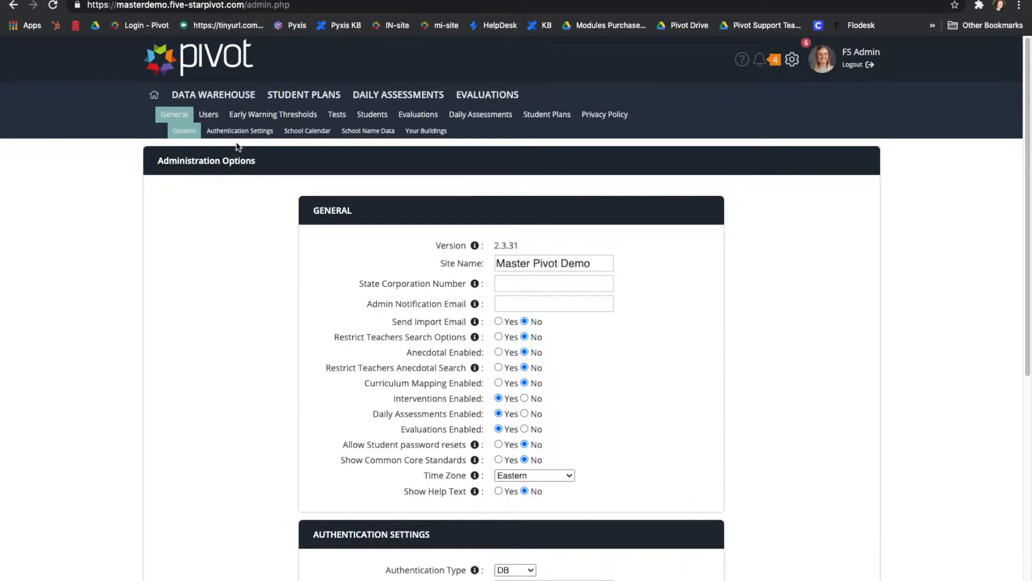
Check Grading Period 4's end date in the 2020–2021 School Calendar, then open Manage Accounts.
click(306, 134)
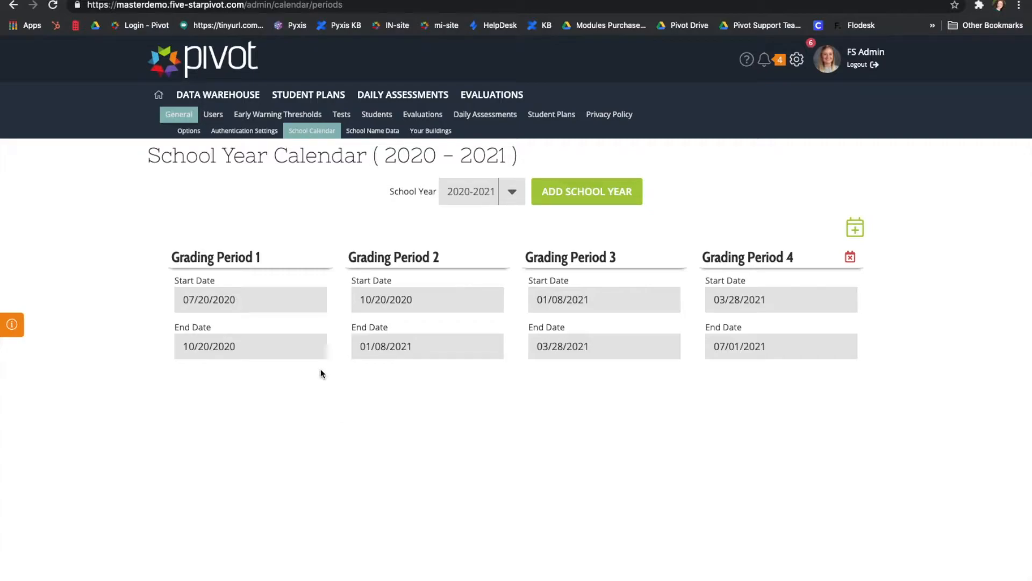
click(792, 347)
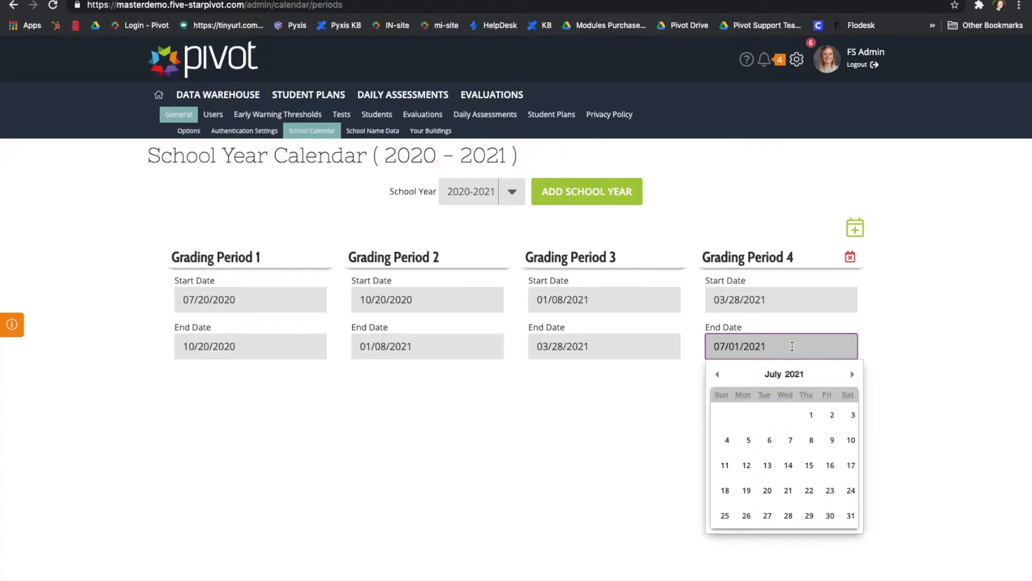
click(627, 414)
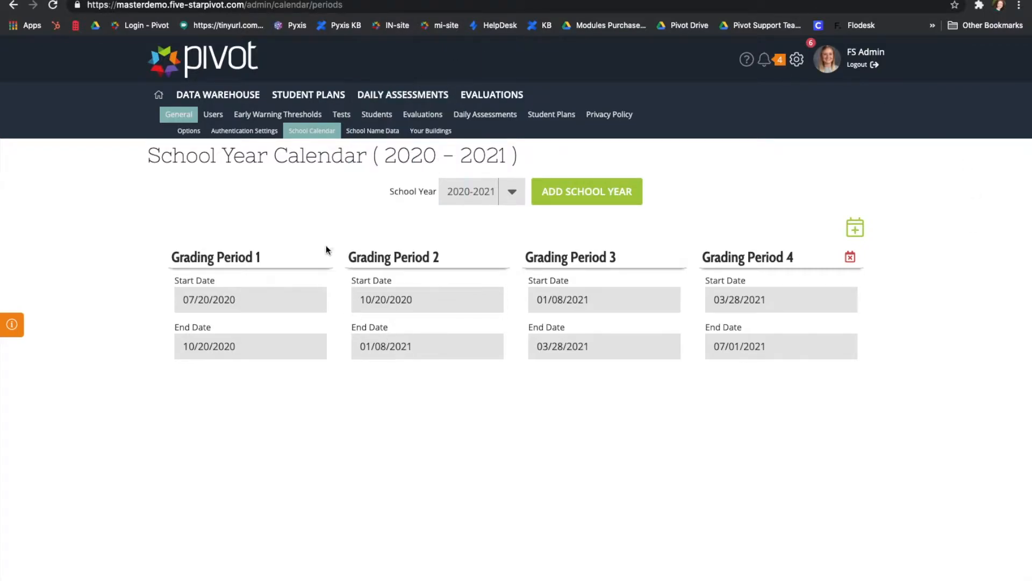
click(211, 114)
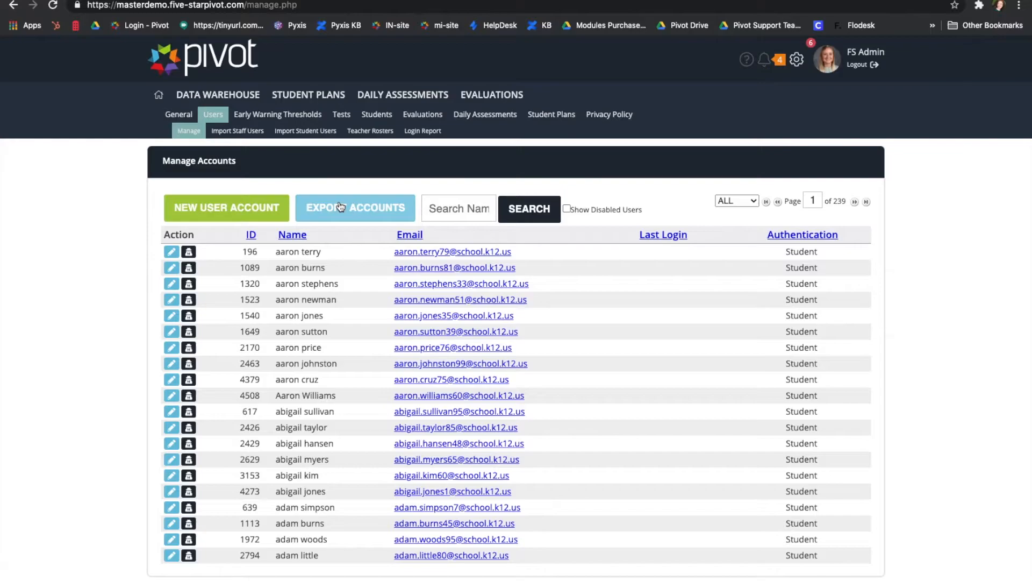
Filter accounts to Teachers, sort them A–Z by name, and edit the first teacher.
click(464, 210)
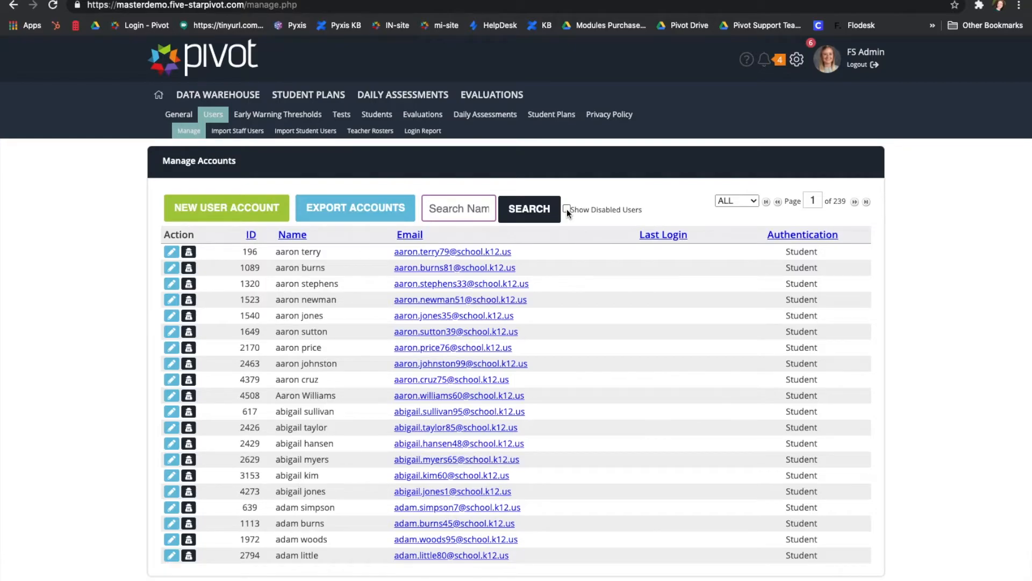
click(756, 200)
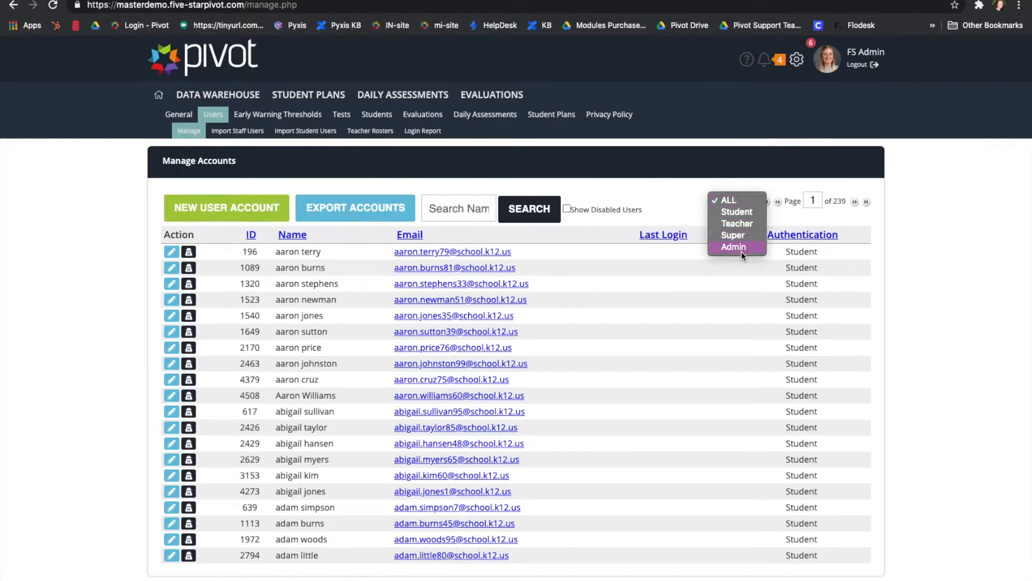
click(740, 230)
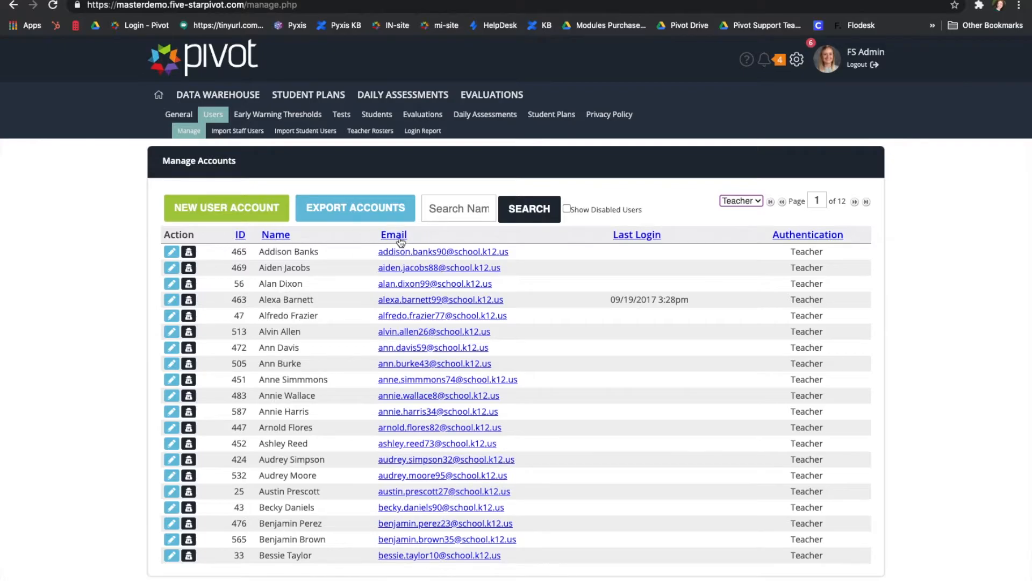
click(276, 238)
click(276, 237)
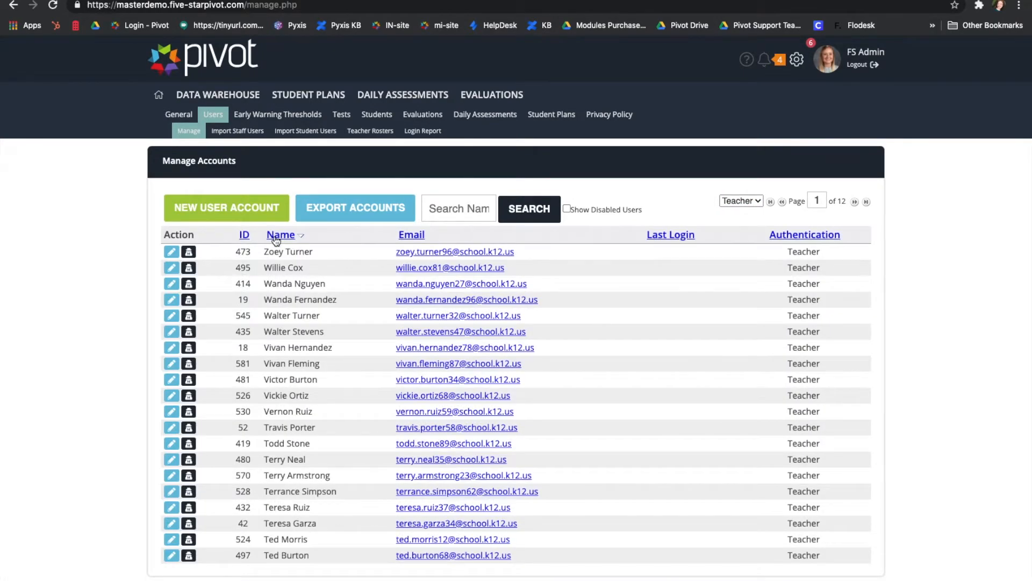
click(276, 236)
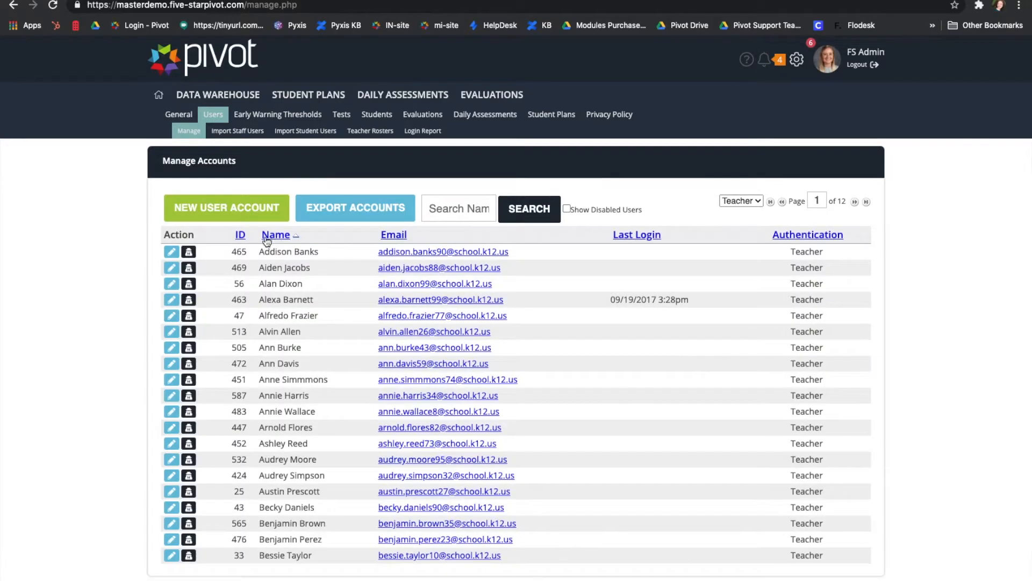
click(172, 252)
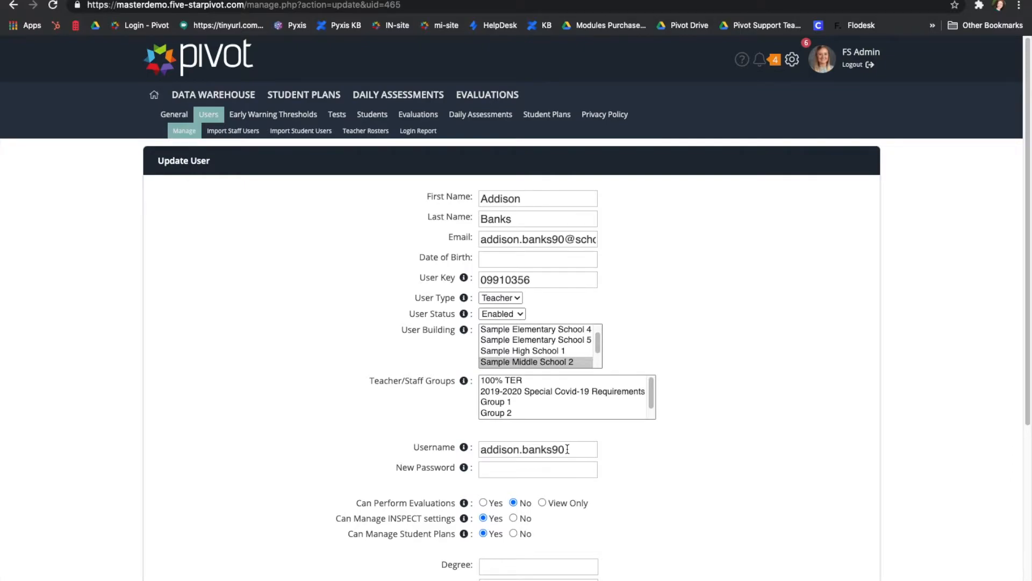
Point out the teacher's User Key and show the User Type dropdown choices.
click(524, 279)
click(514, 297)
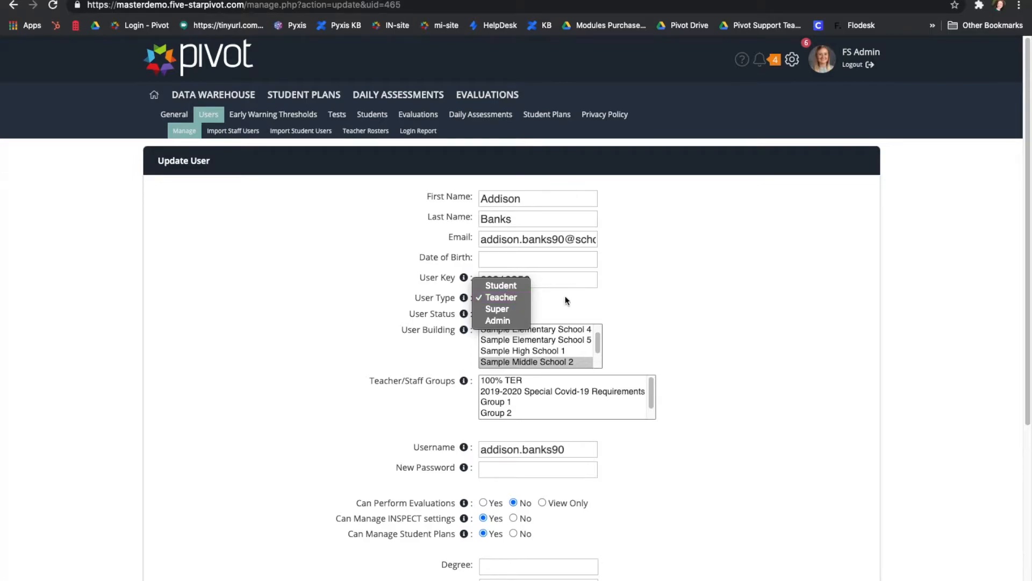
Leave User Type as Teacher and show the User Status choices, Enabled and Disabled.
click(611, 299)
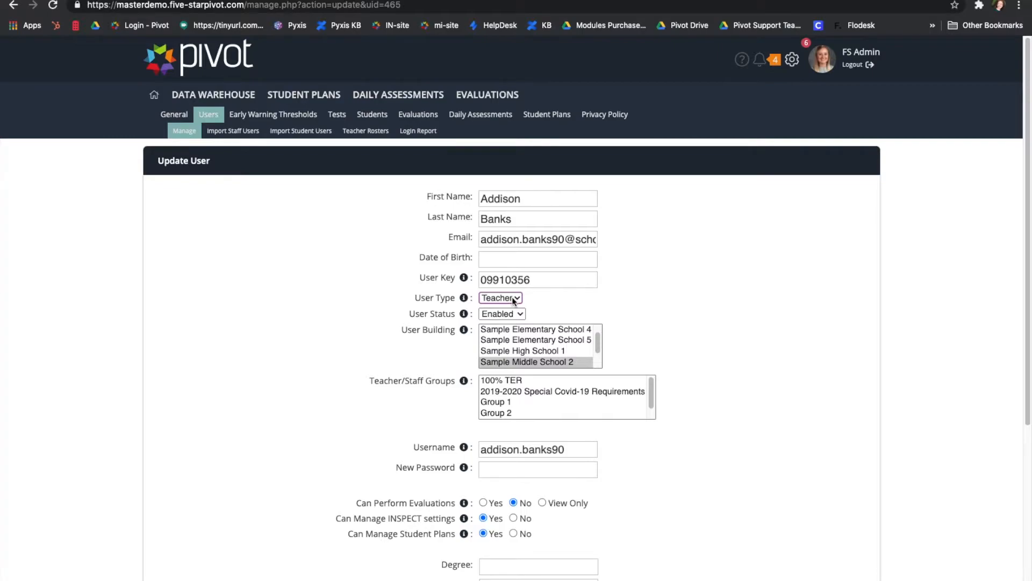
click(543, 299)
click(508, 313)
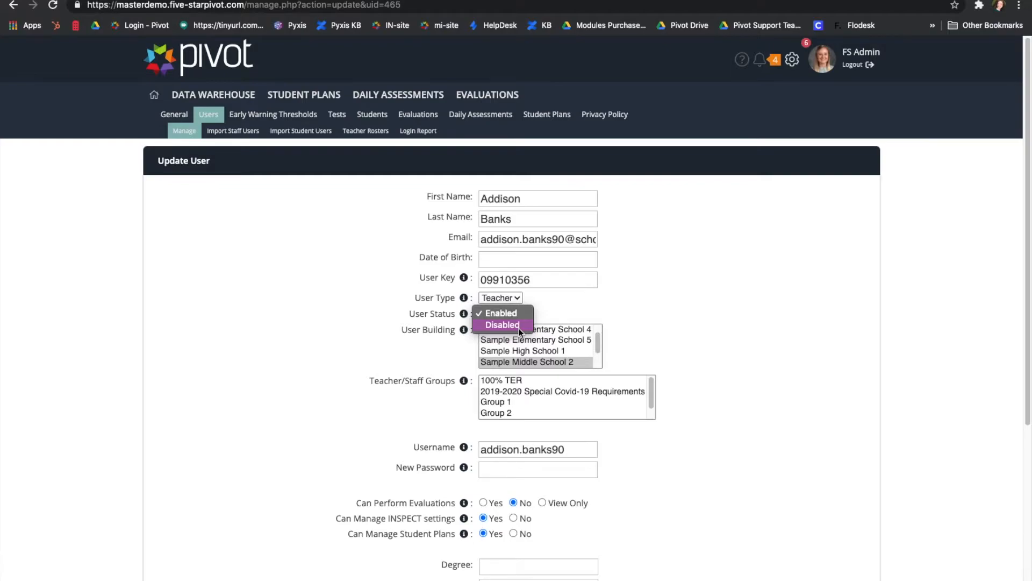
Keep the status Enabled, add Sample Elementary School 5 to the buildings, and point out New Password.
click(523, 314)
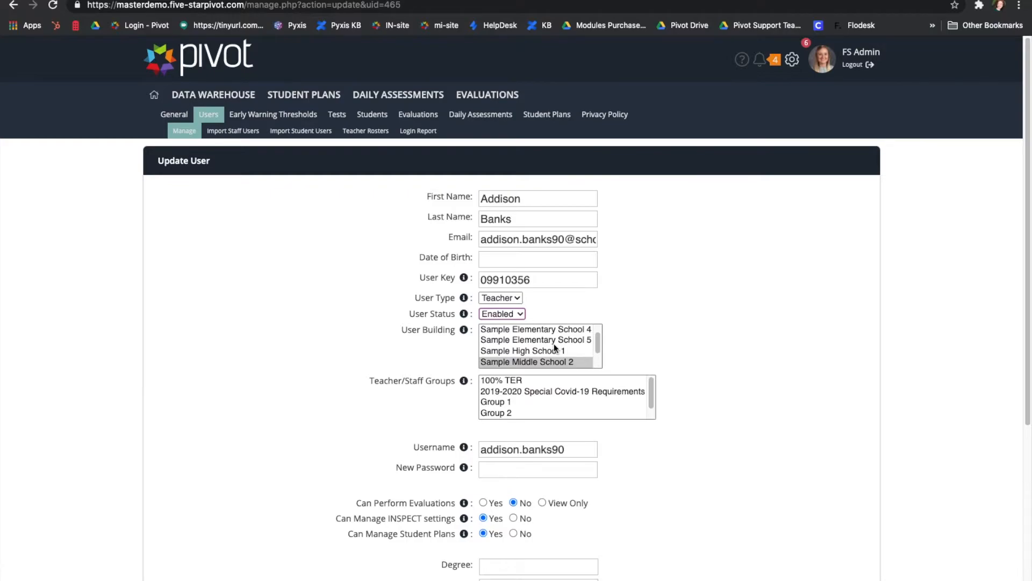
super+click(554, 339)
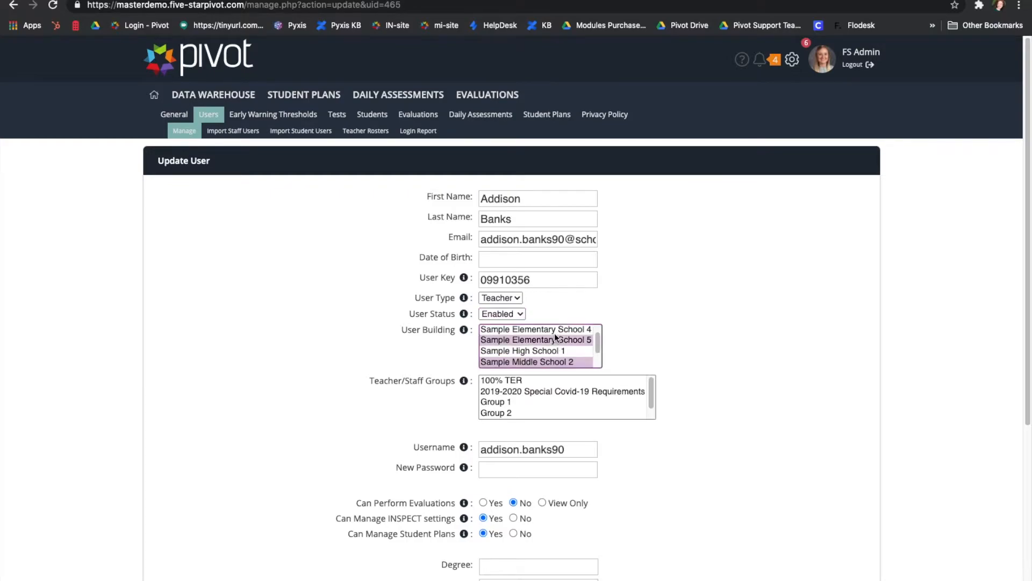
click(725, 381)
scroll(685, 473, down, 3)
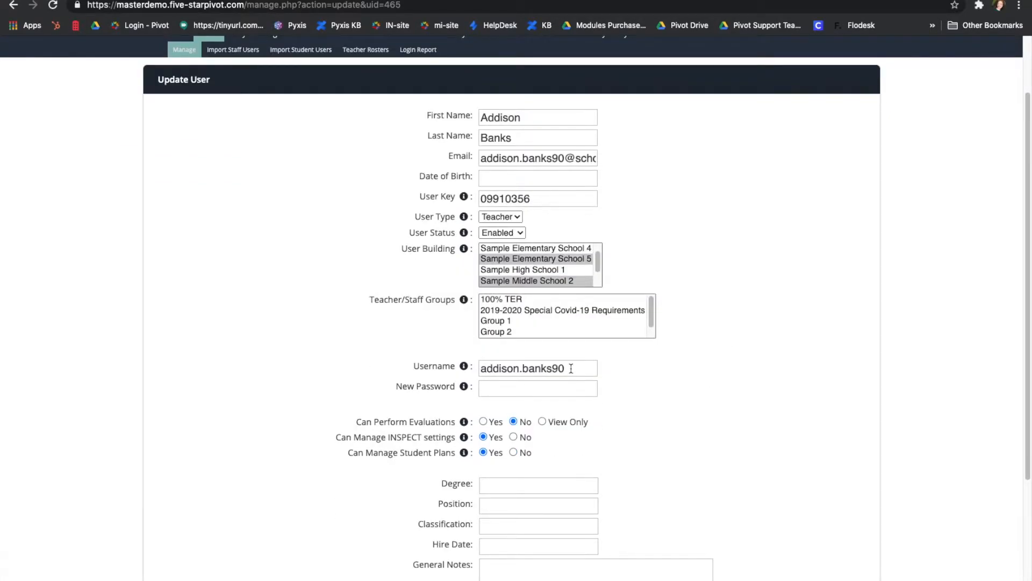
click(529, 390)
click(644, 408)
scroll(708, 422, down, 3)
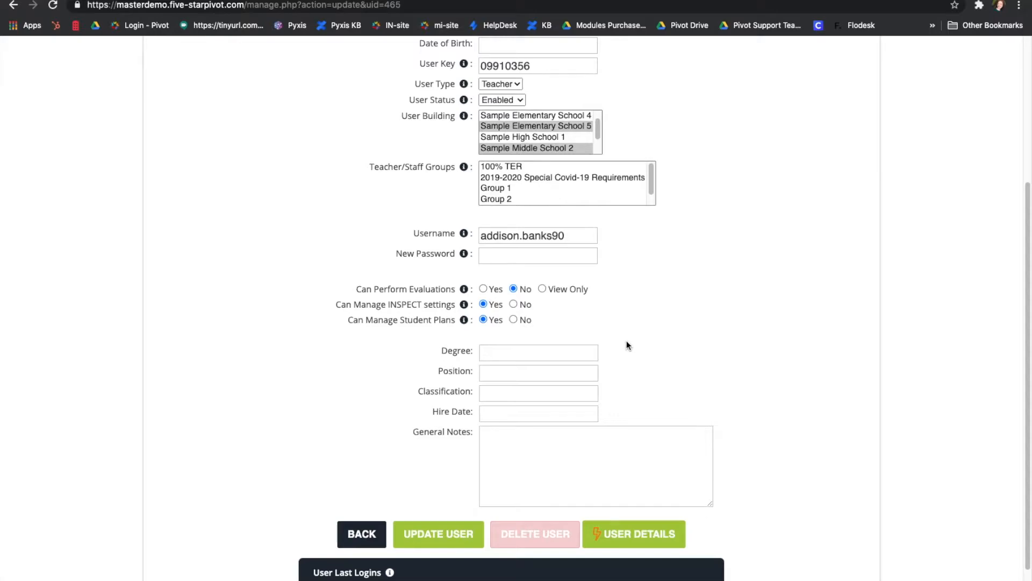
Leave the Update User form with BACK, without saving changes.
scroll(619, 380, up, 1)
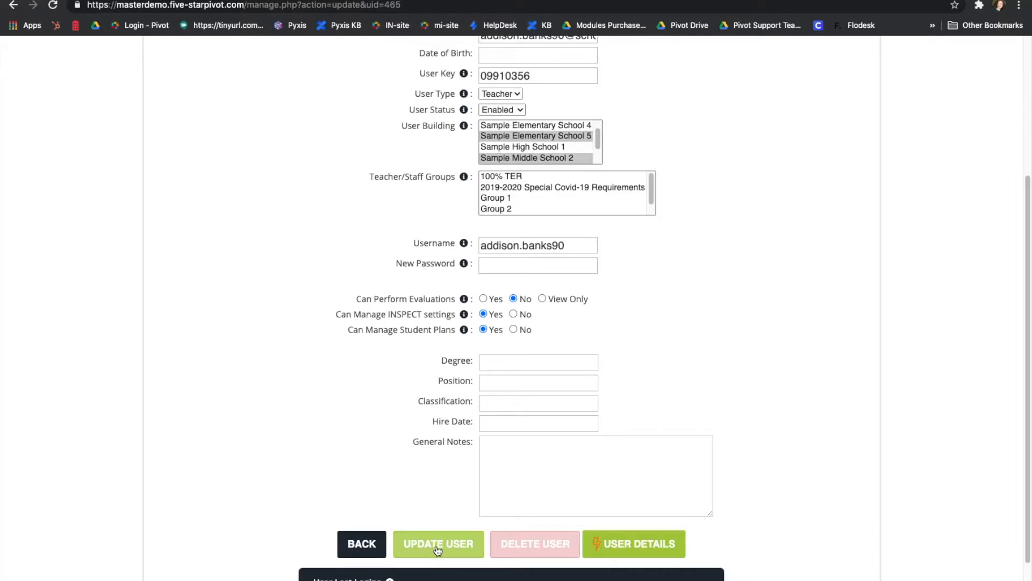
click(353, 544)
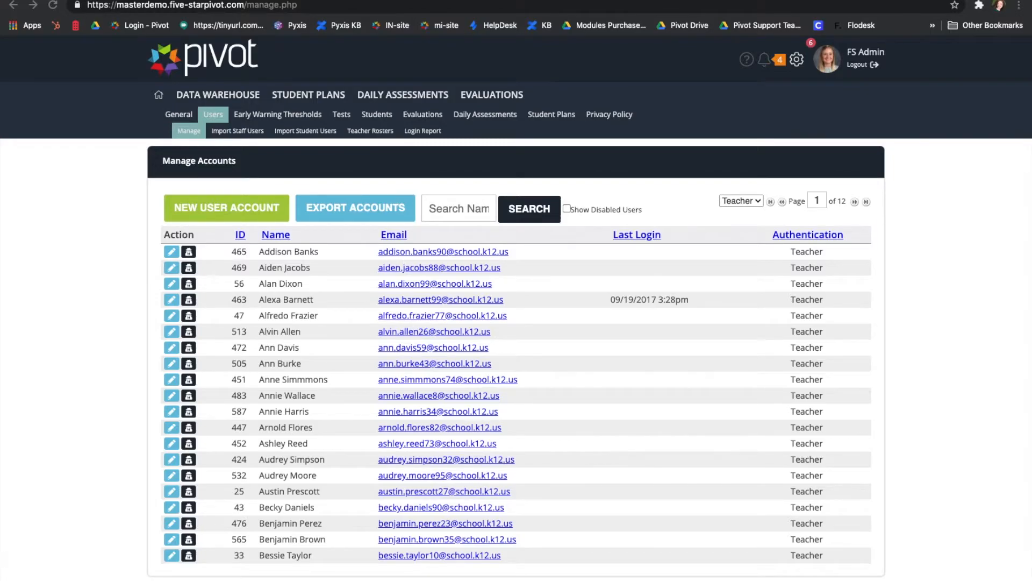
Log in as the first teacher, view their Daily Assessments classes, then log out.
click(188, 253)
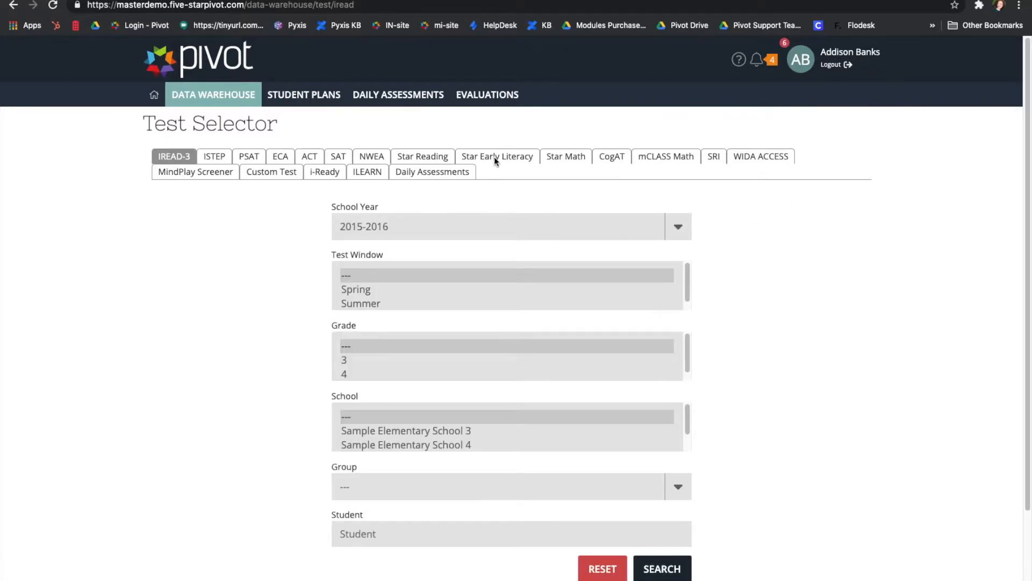
mouse_move(407, 92)
click(378, 119)
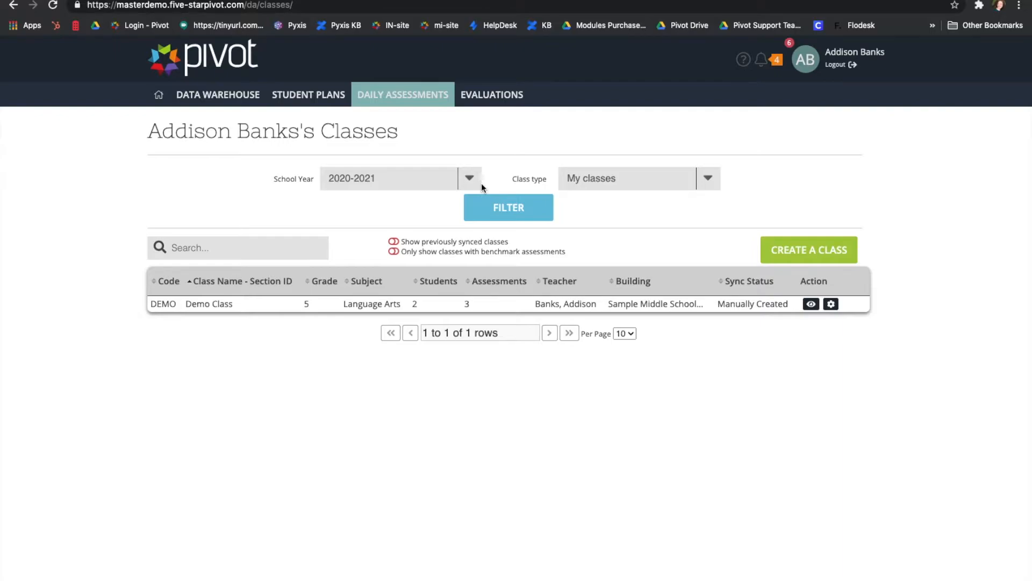
click(836, 65)
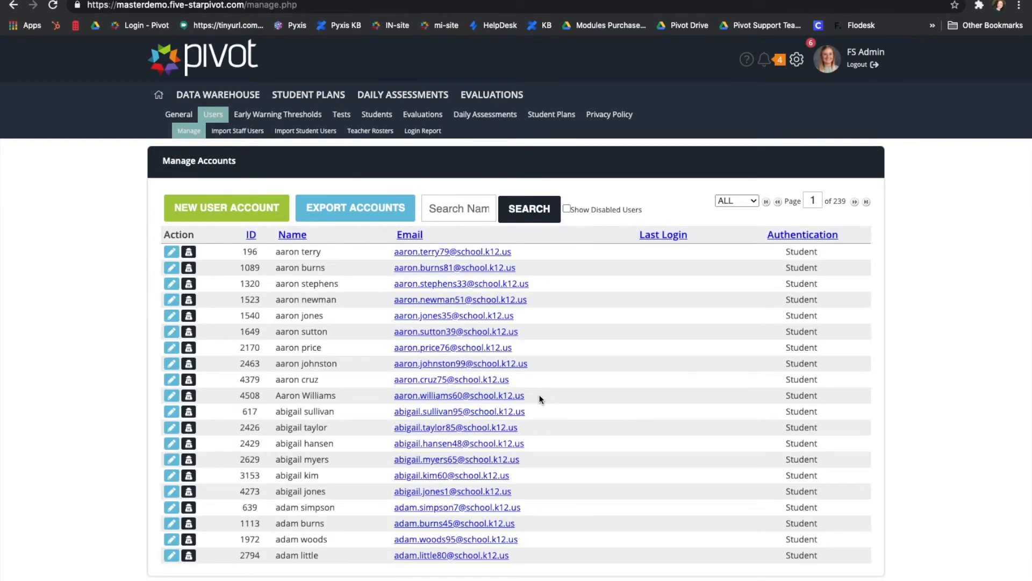
Open the Login Report and scroll through admin logins dated 09/23/2020 to 09/25/2020.
click(421, 132)
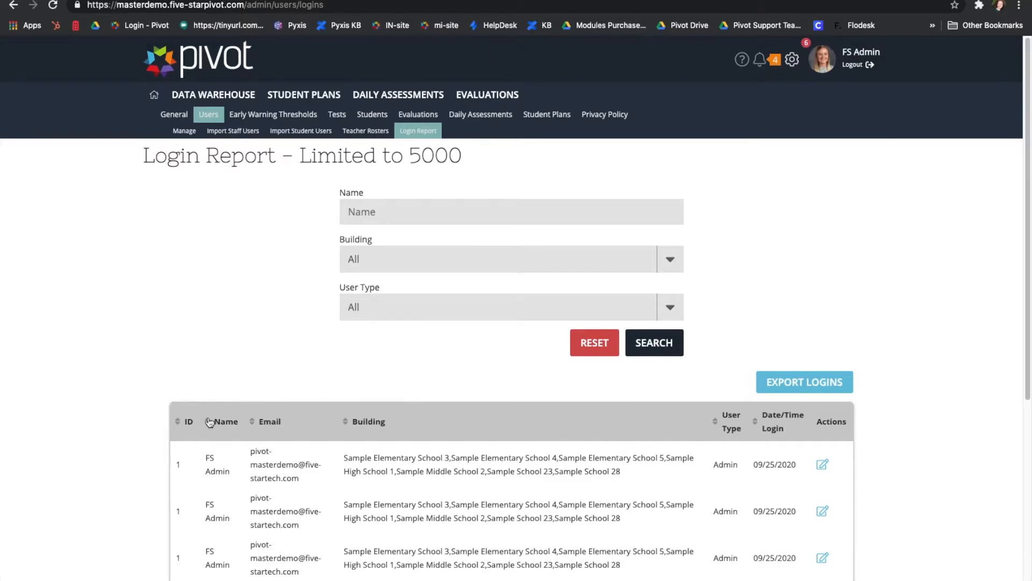
scroll(449, 419, down, 3)
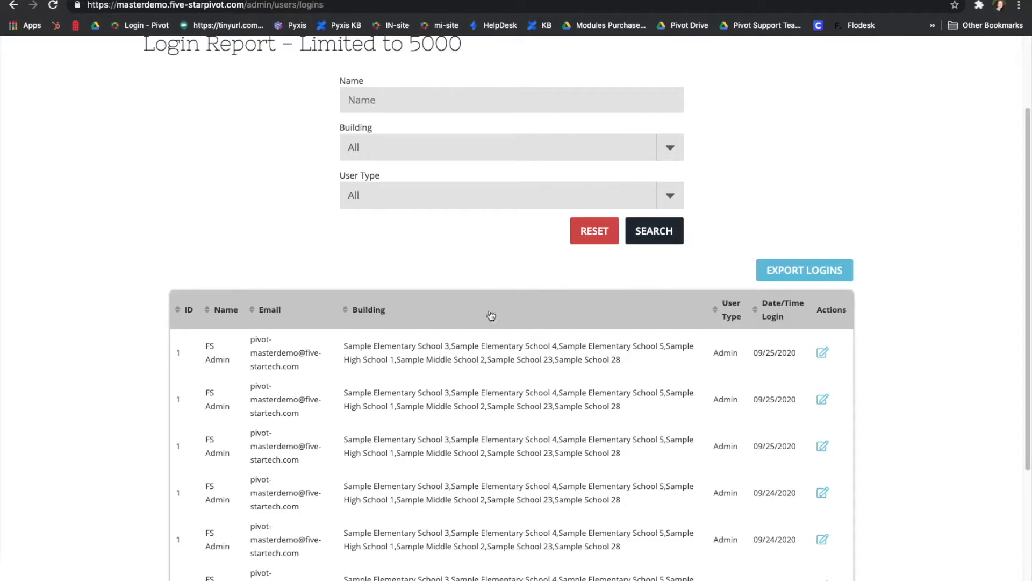
scroll(613, 430, down, 3)
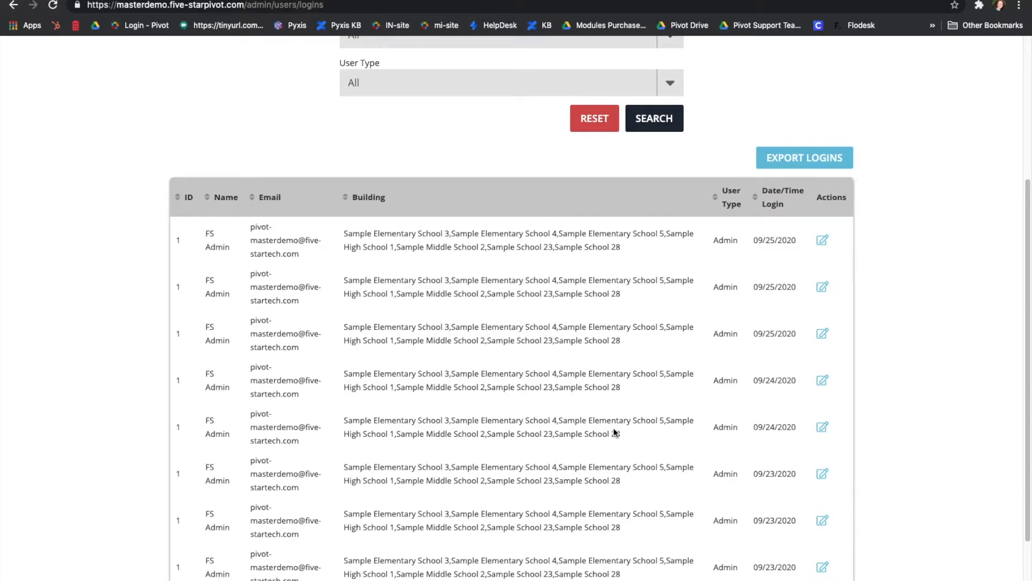
scroll(613, 430, up, 6)
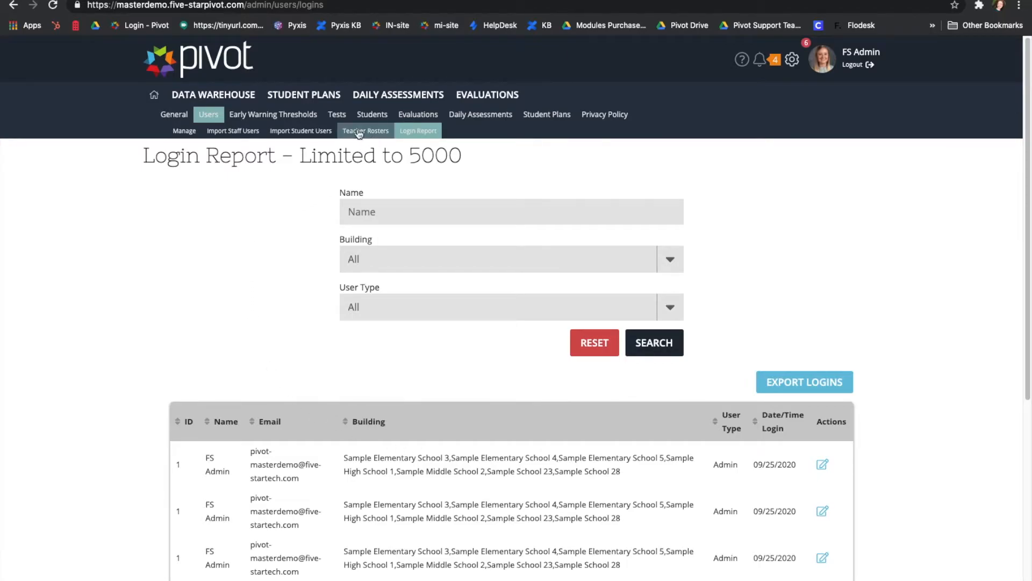
Open the Import Tests page, with ISTEP as the test type.
click(344, 115)
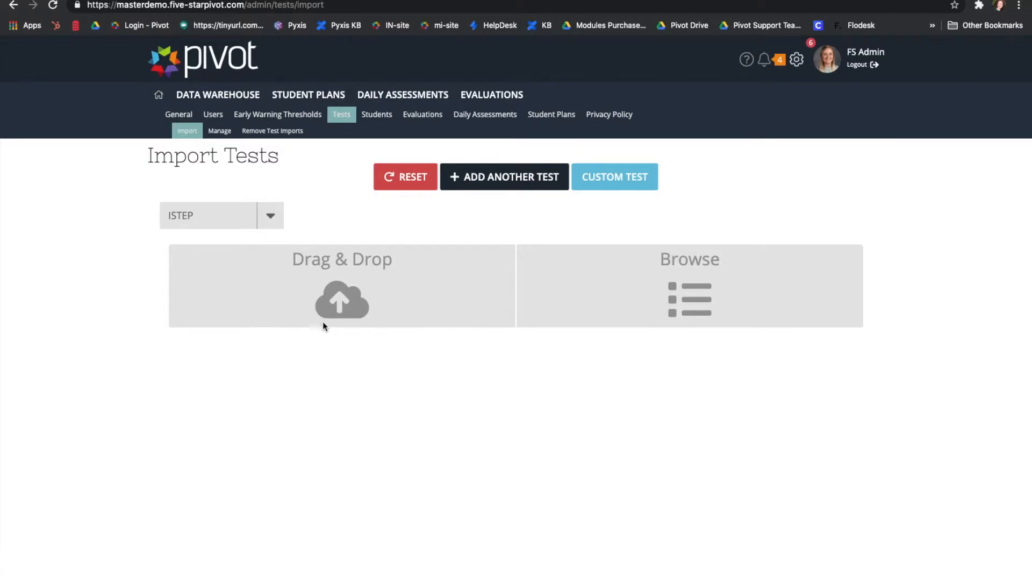
Show the Manage Tests list of Pivot 2.0 tests with enabled status and tab order.
click(220, 132)
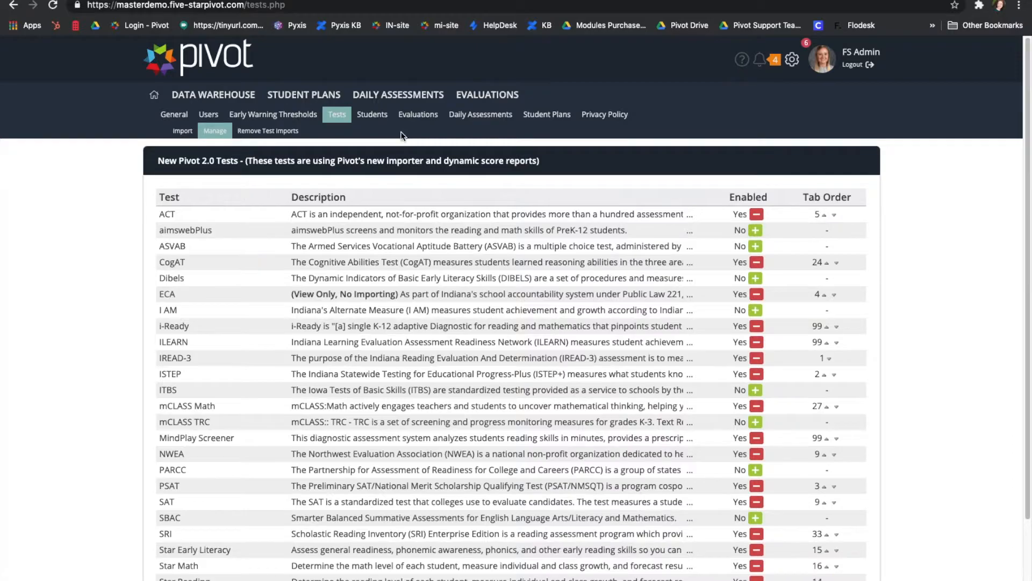
Show Evaluation Settings for observation sharing, self assessments, SLOs and growth plans.
click(425, 119)
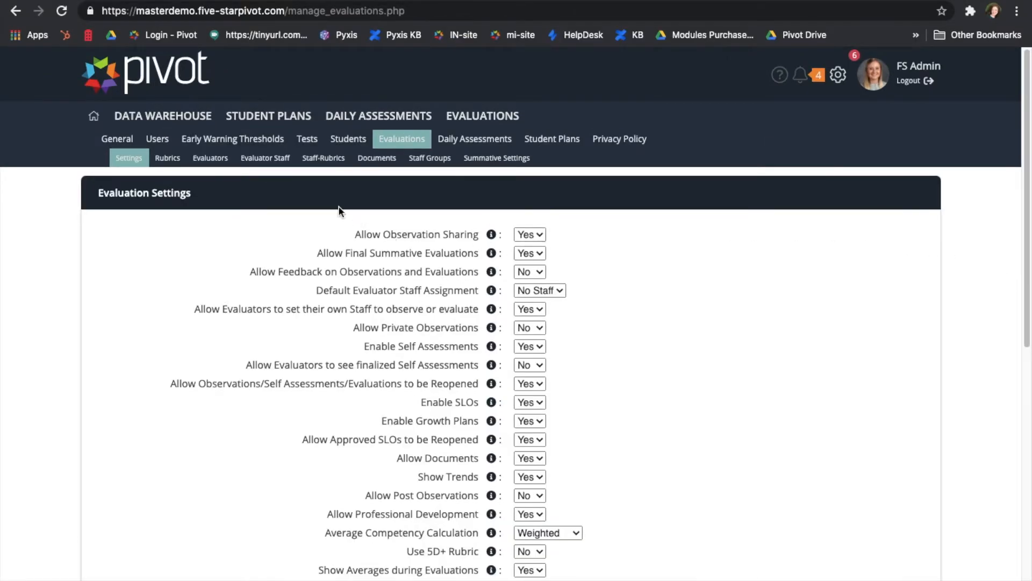
Show the Manage Rubrics list with each rubric's enabled status and domain count.
click(167, 158)
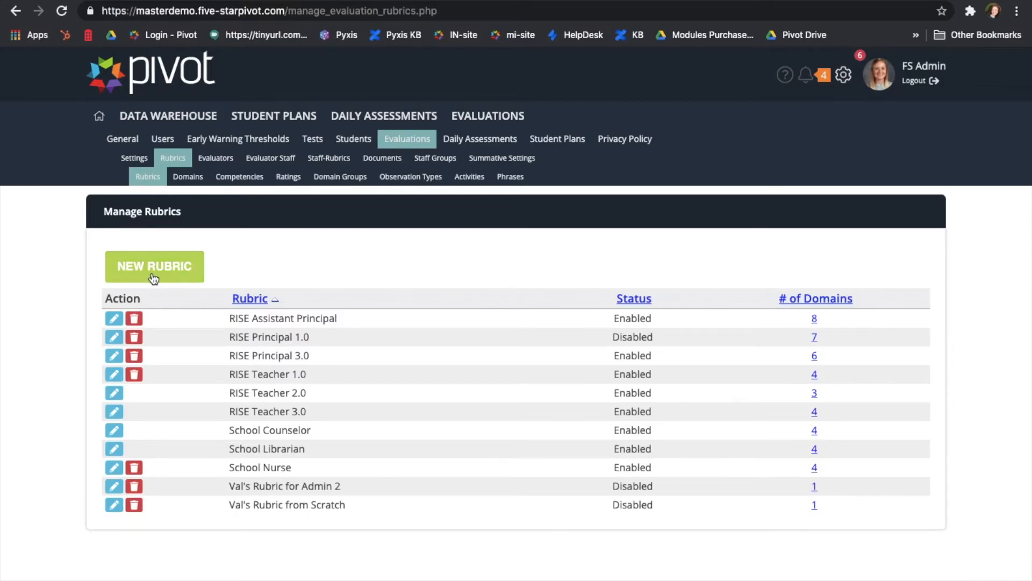
Open the Update Rubric form for the RISE Assistant Principal rubric.
click(114, 321)
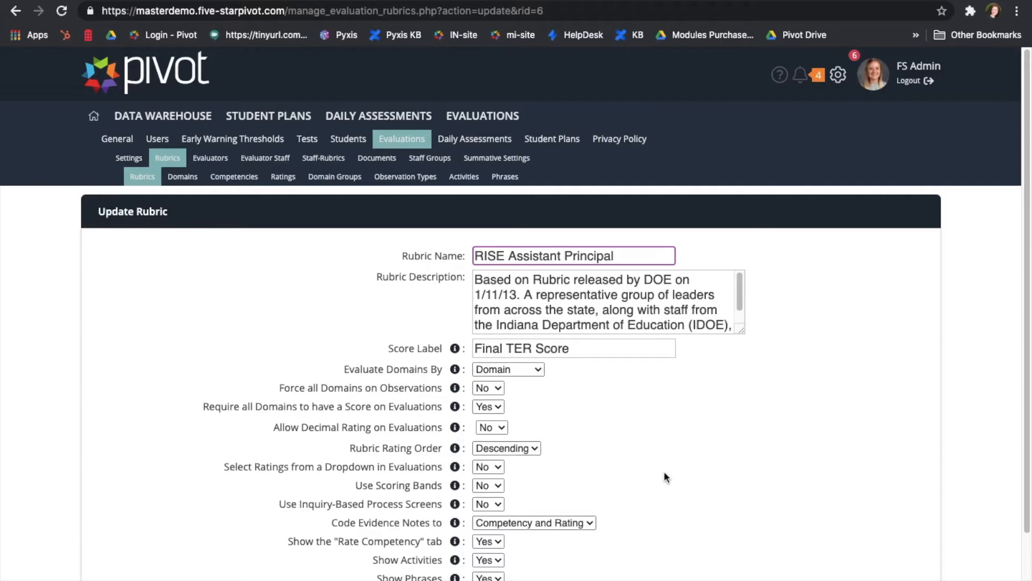
Review the RISE Assistant Principal rubric settings and go back to Manage Rubrics without saving.
scroll(679, 473, down, 3)
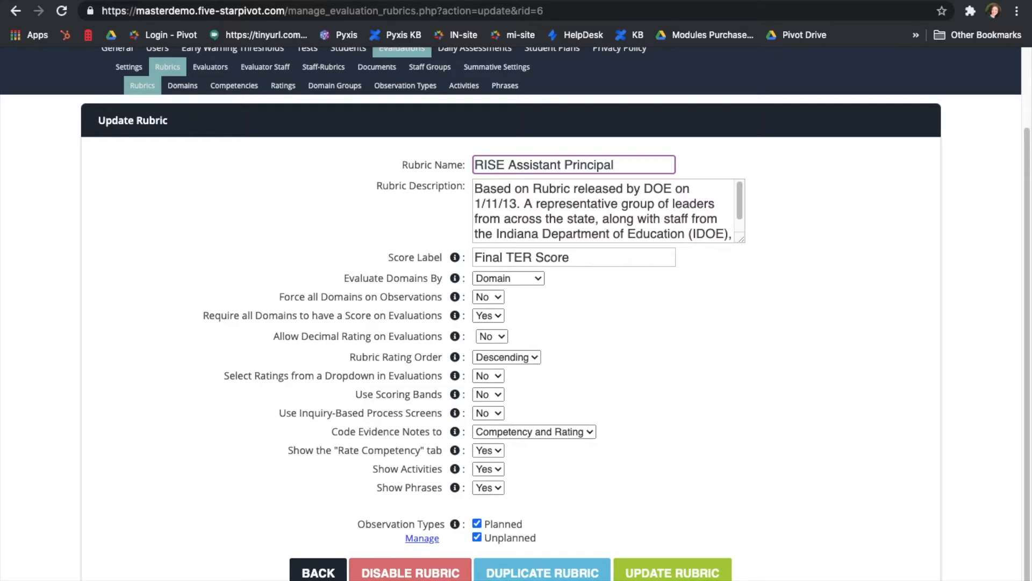
click(319, 572)
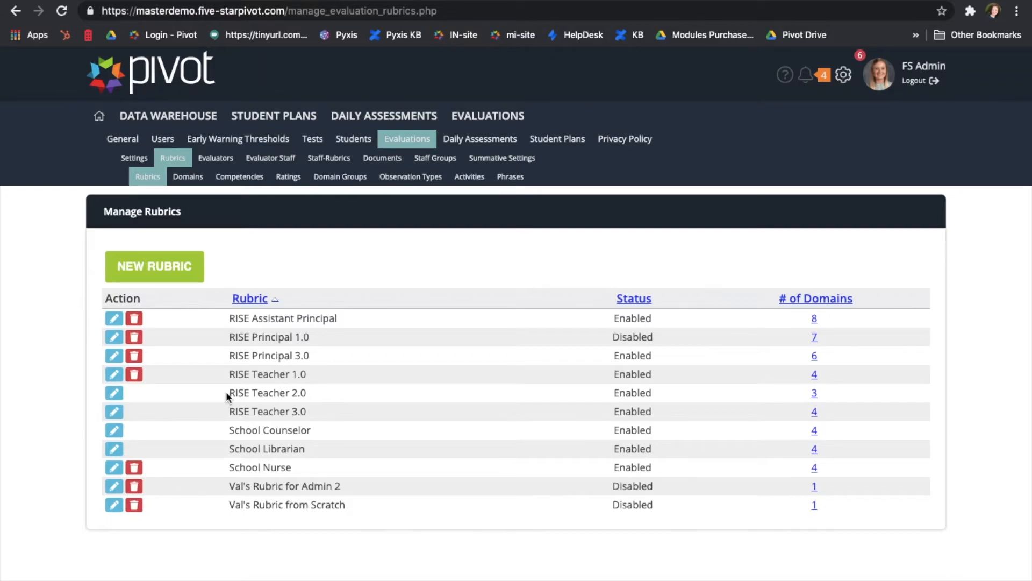
drag(226, 392, 292, 400)
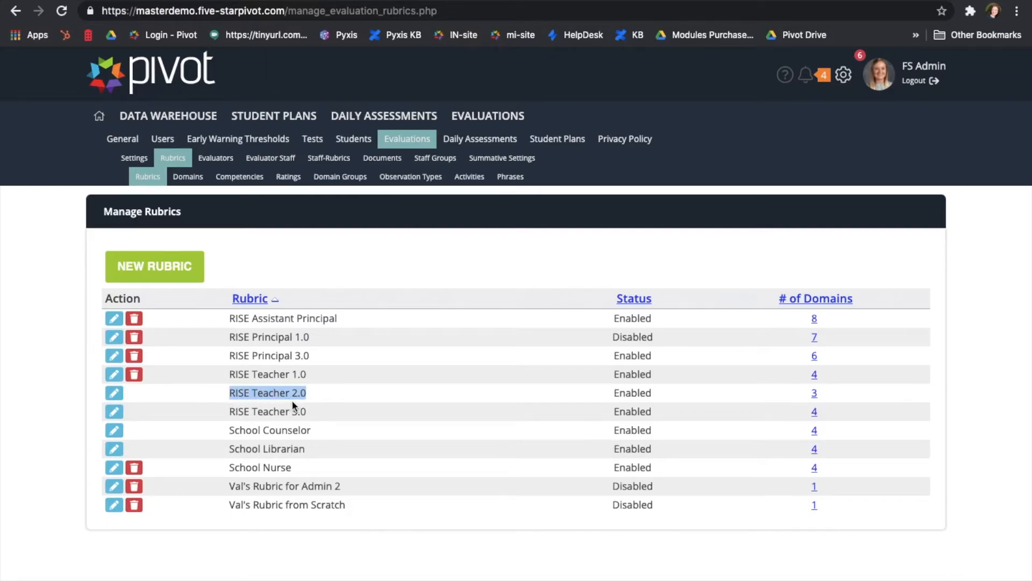
click(135, 396)
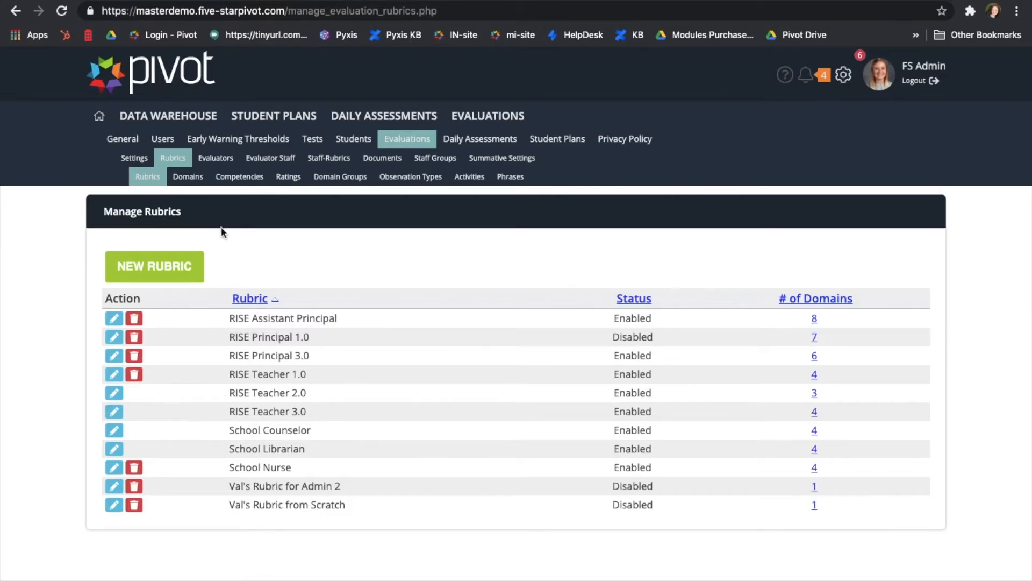
Show the Evaluators list, where the admin has 15 observations and 7 evaluations.
click(215, 158)
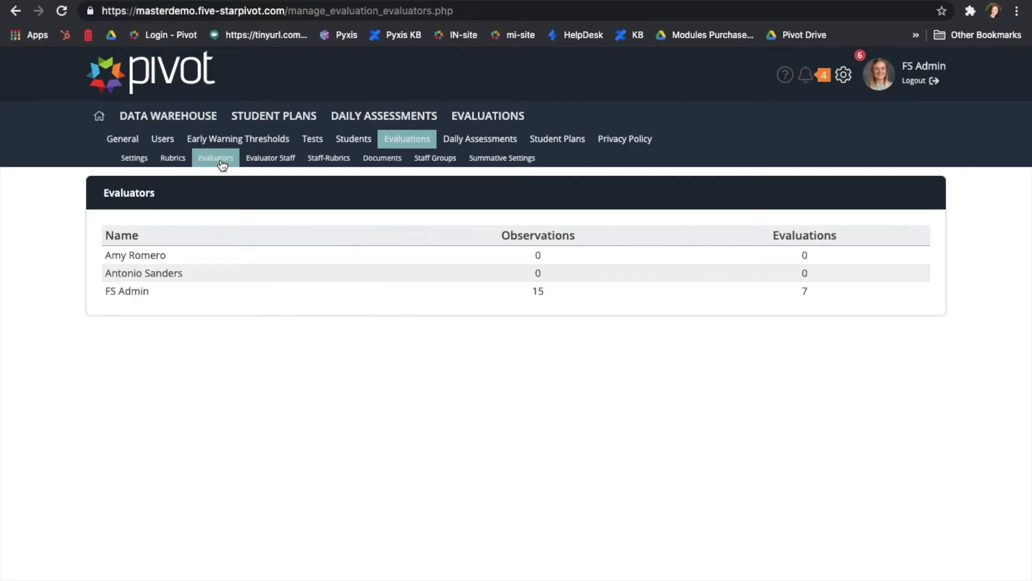
Show Evaluator Staff for the second evaluator and browse their 39 assigned staff.
click(260, 161)
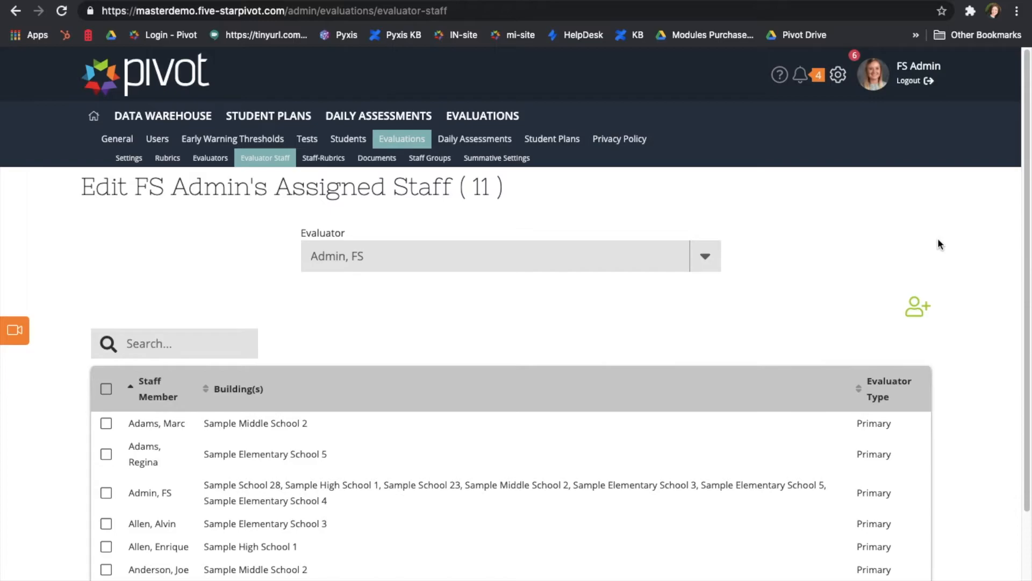
click(709, 260)
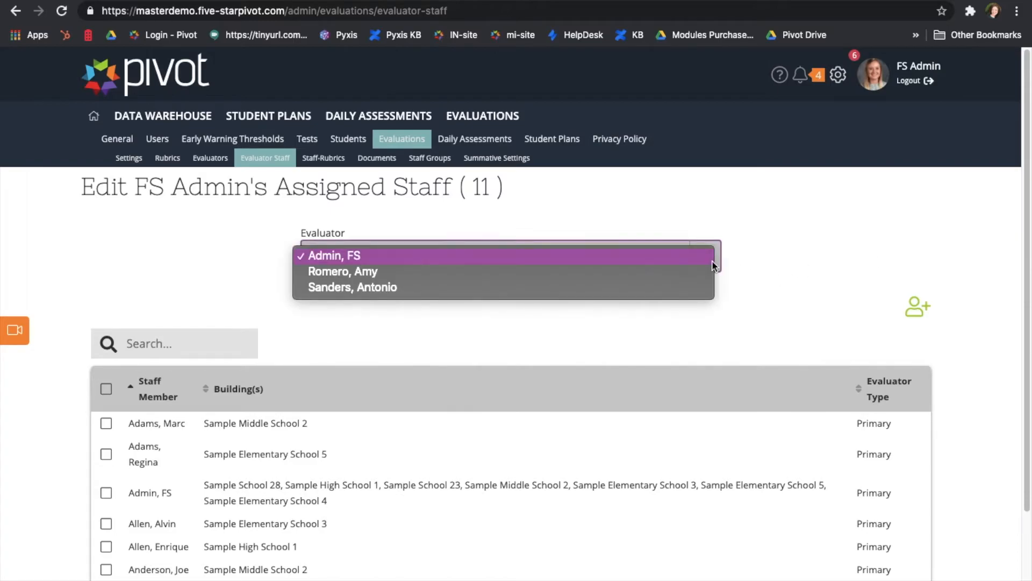
click(703, 272)
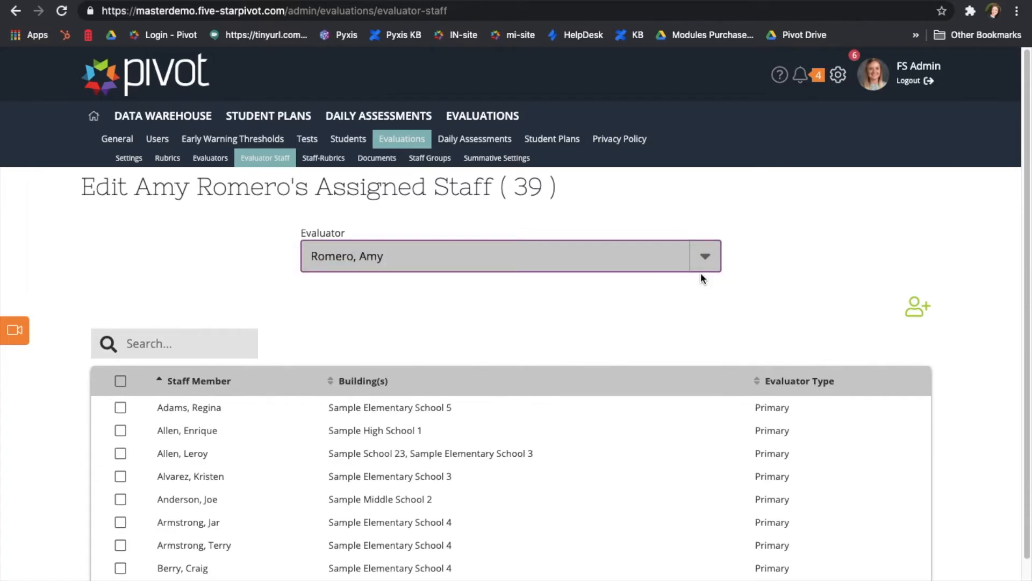
click(428, 325)
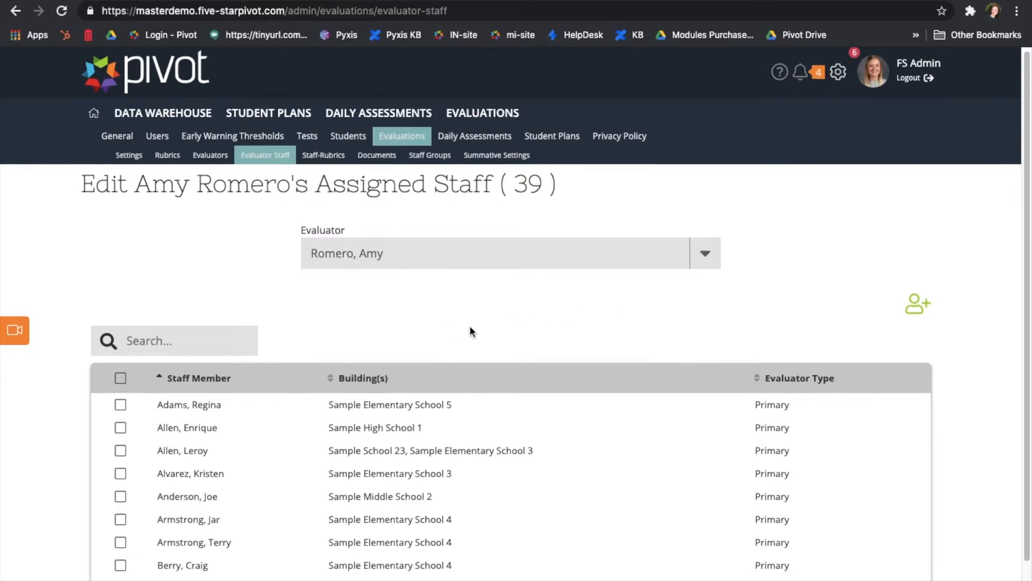
scroll(469, 325, down, 1)
click(189, 287)
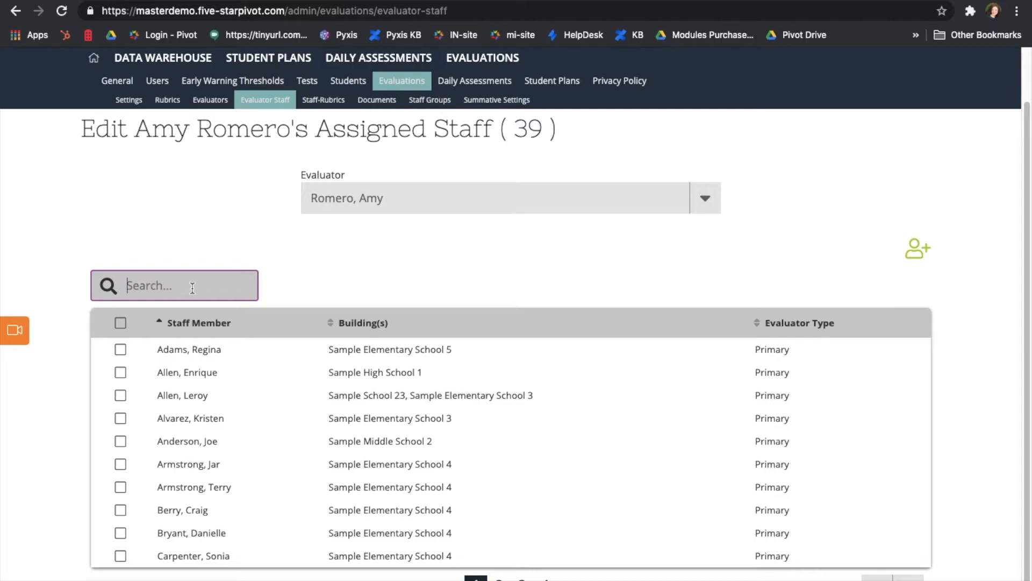
click(368, 265)
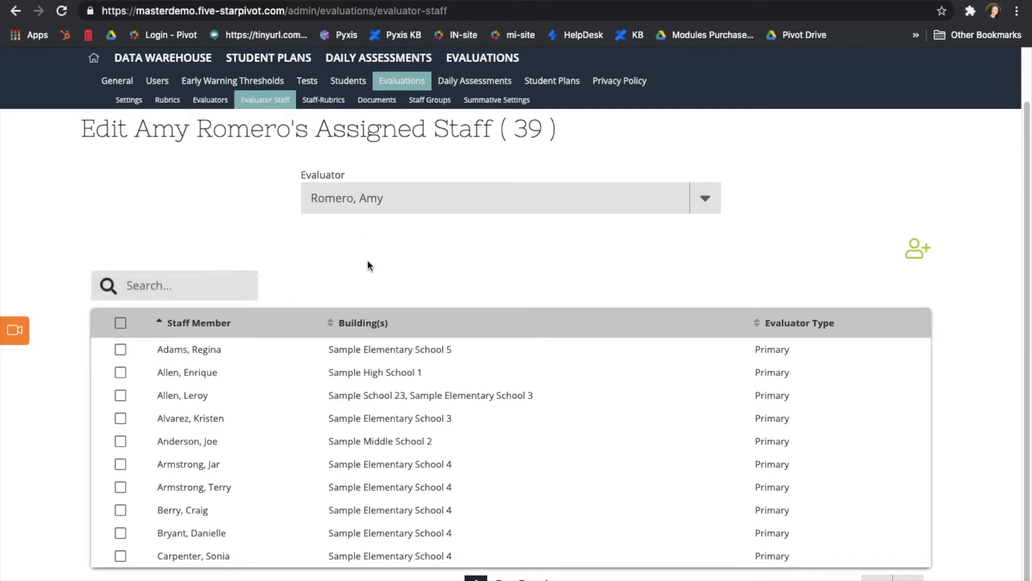
Assign a Sample Middle School 2 staff member to this evaluator, raising the total to 40.
click(917, 256)
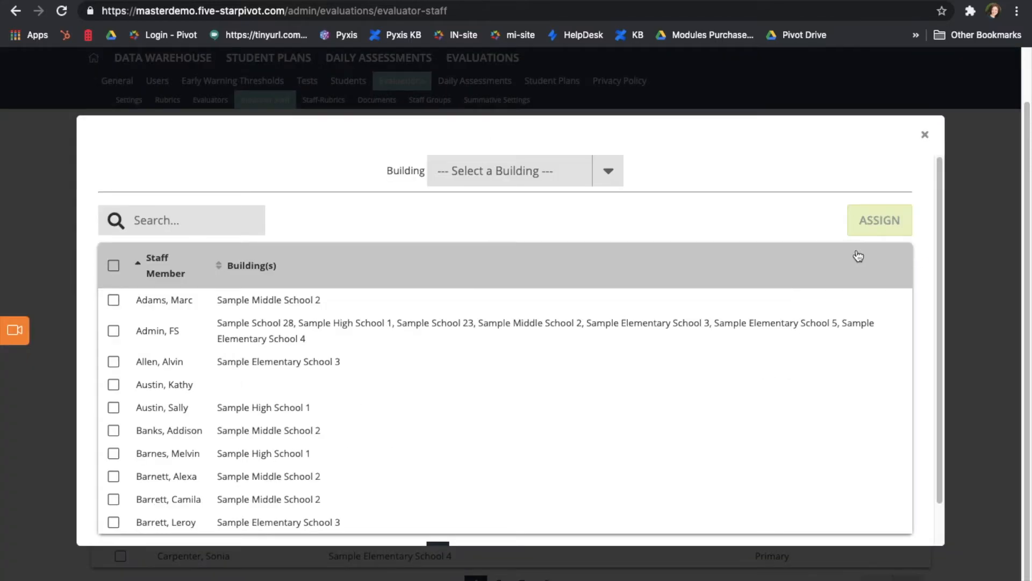
click(613, 175)
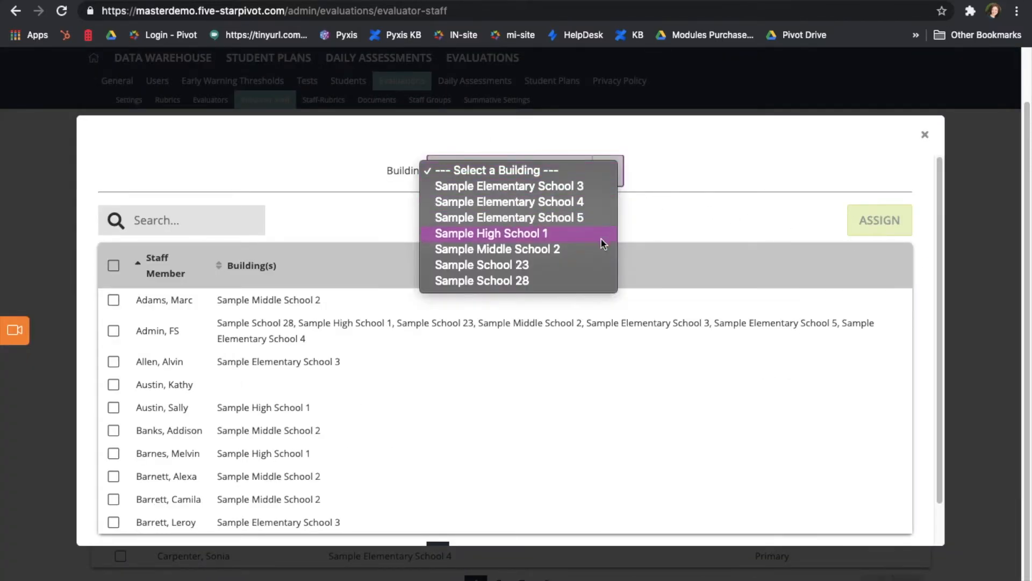
click(595, 221)
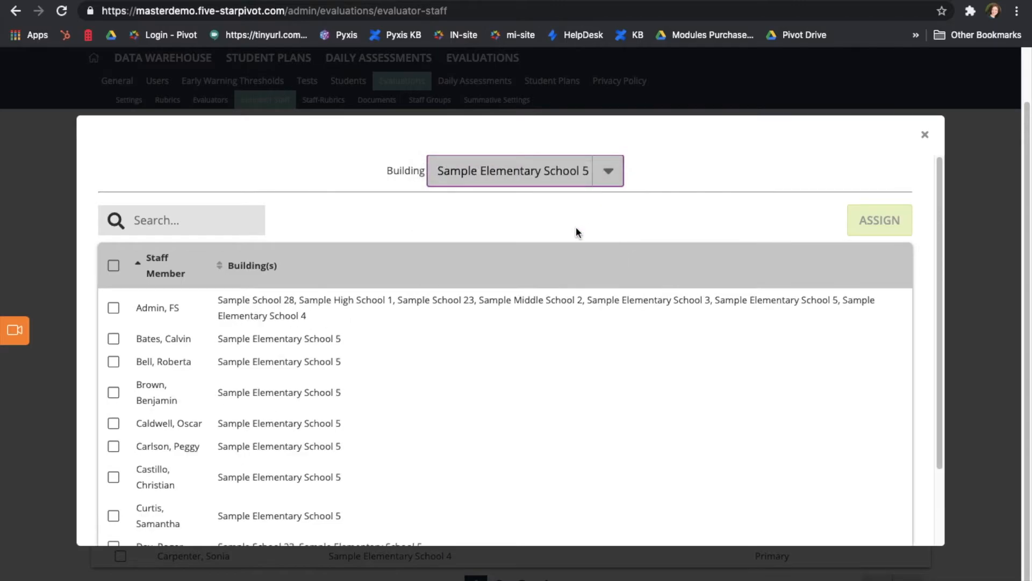
click(114, 267)
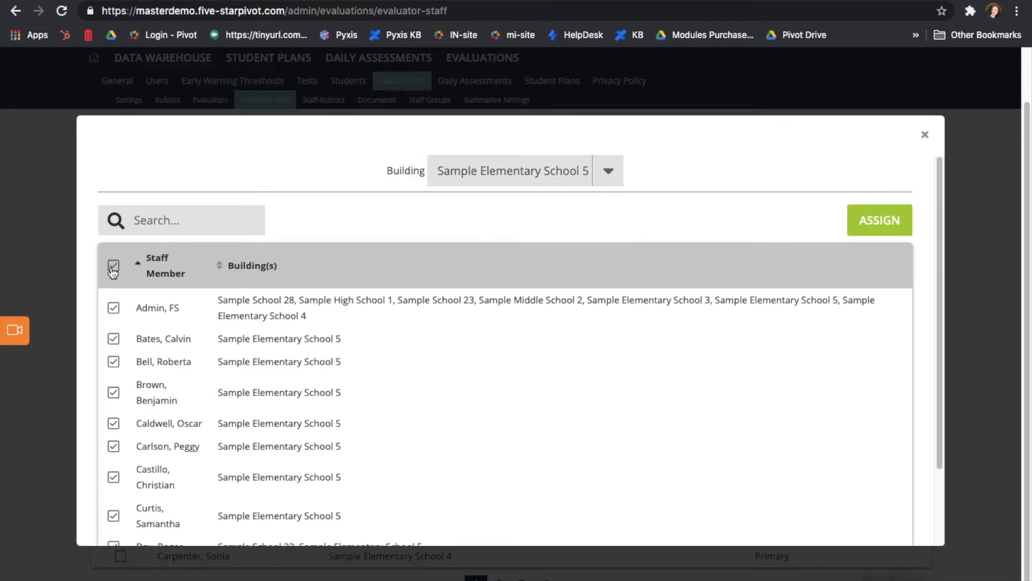
click(113, 267)
click(114, 361)
click(114, 392)
click(607, 172)
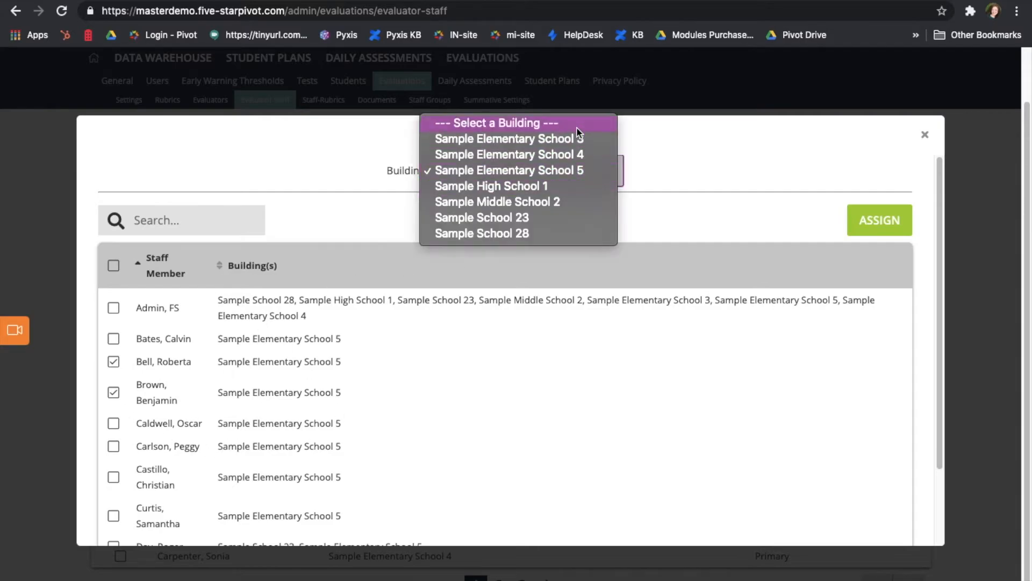
click(570, 124)
click(113, 300)
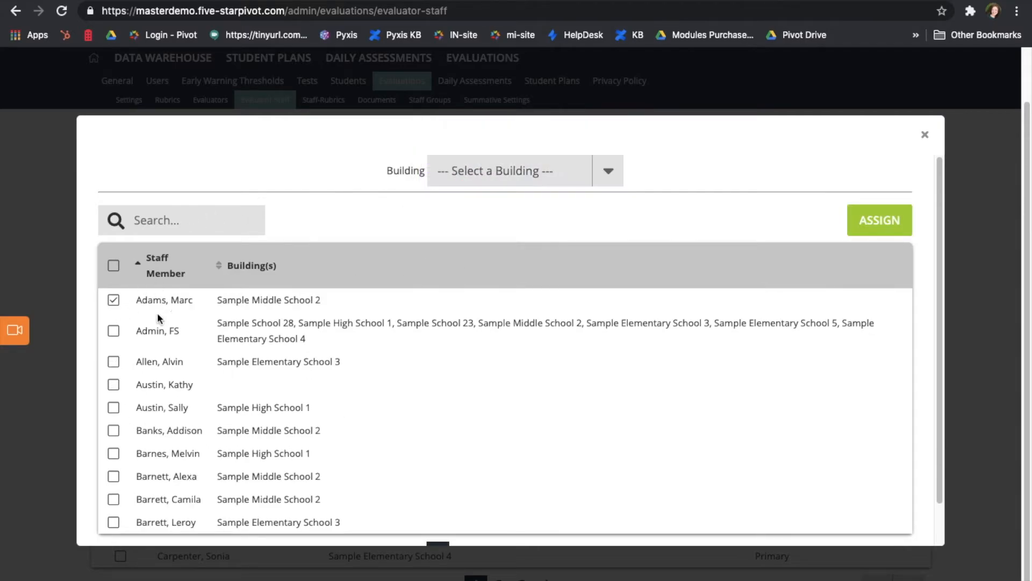
click(888, 228)
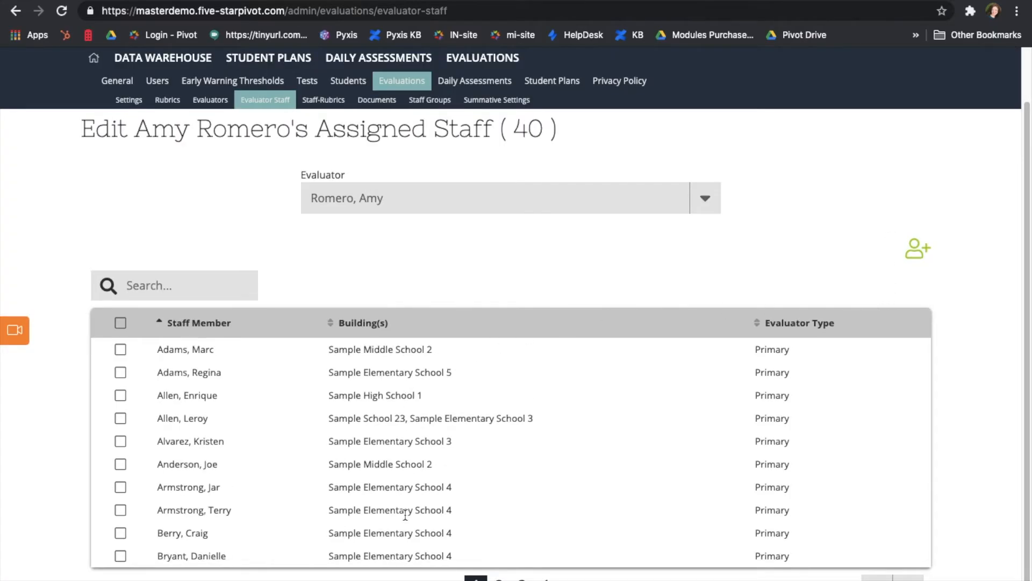
Search the assigned staff for 'mar', keep evaluator type Primary, and unassign two staff (40 to 38).
click(181, 288)
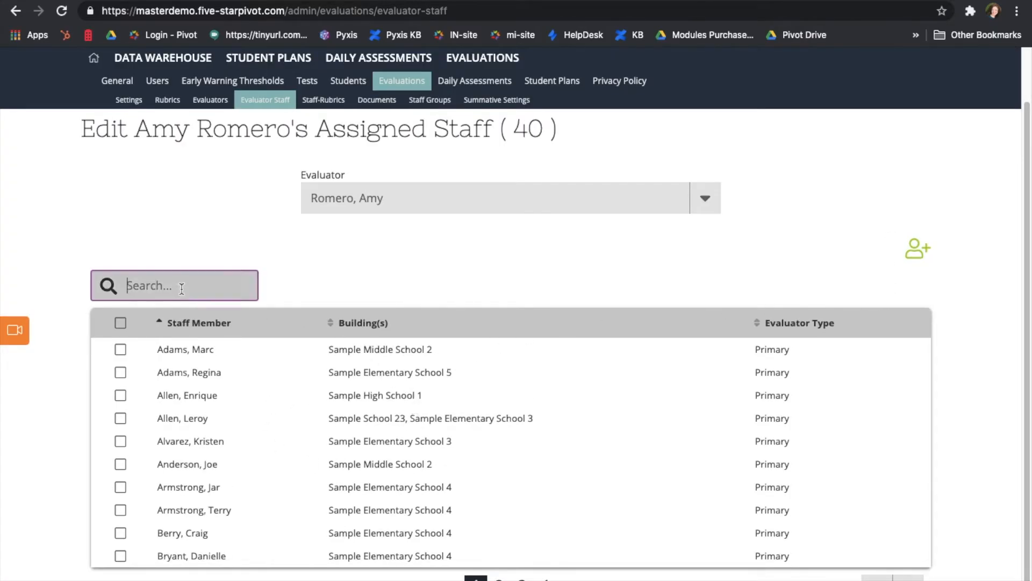
text(mar)
click(120, 349)
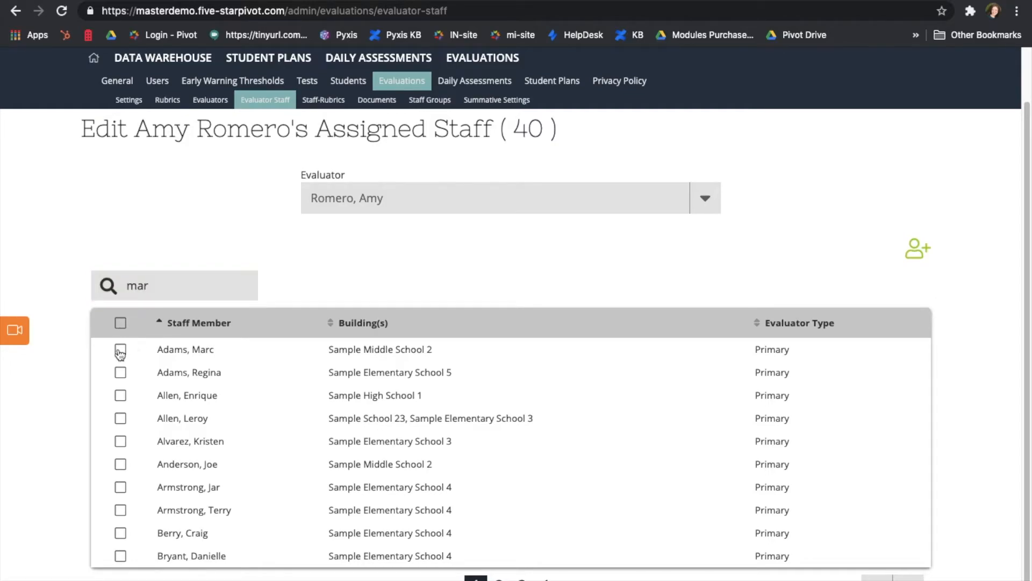
click(121, 373)
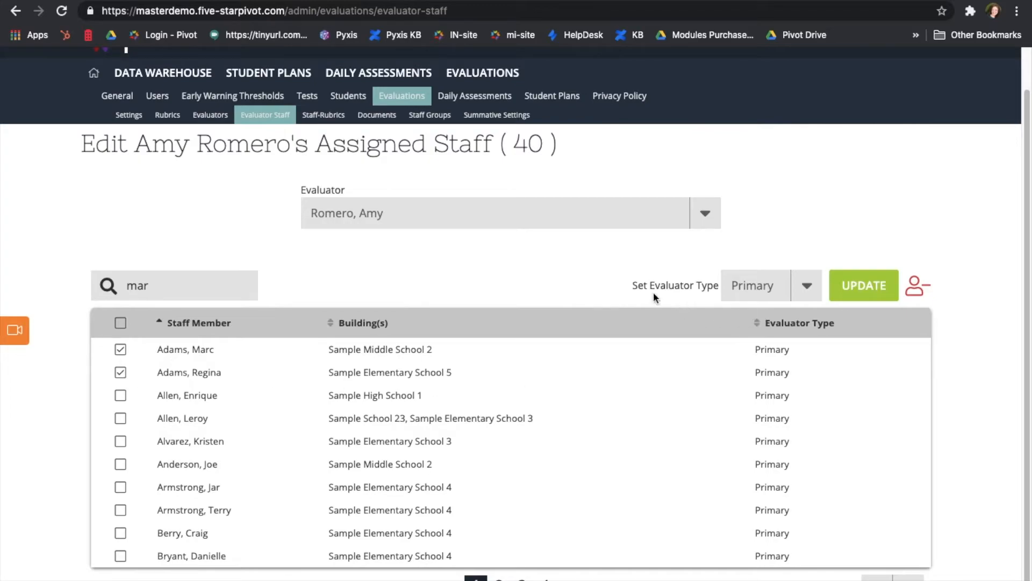
drag(685, 283, 705, 284)
click(682, 301)
click(808, 293)
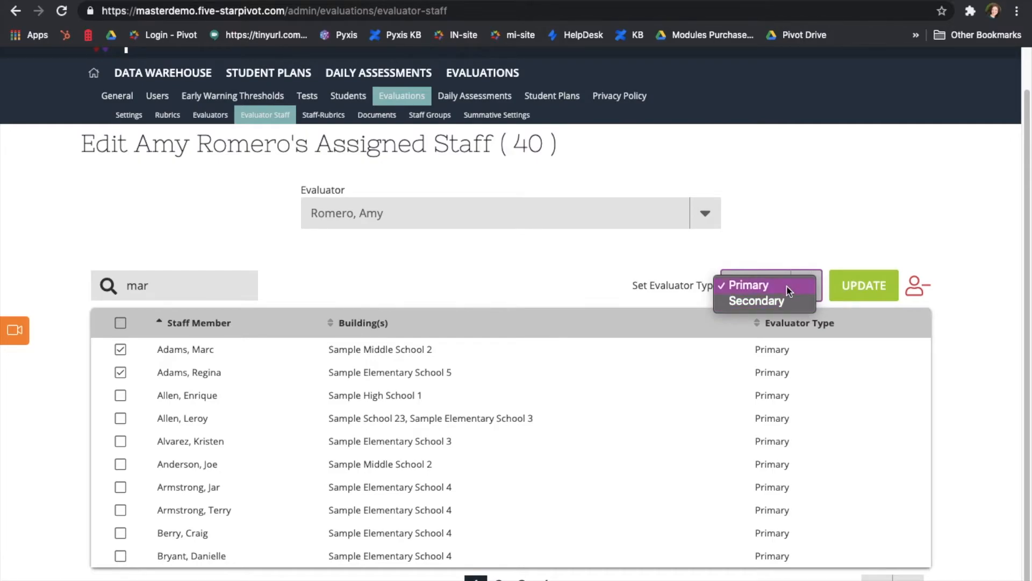
click(786, 287)
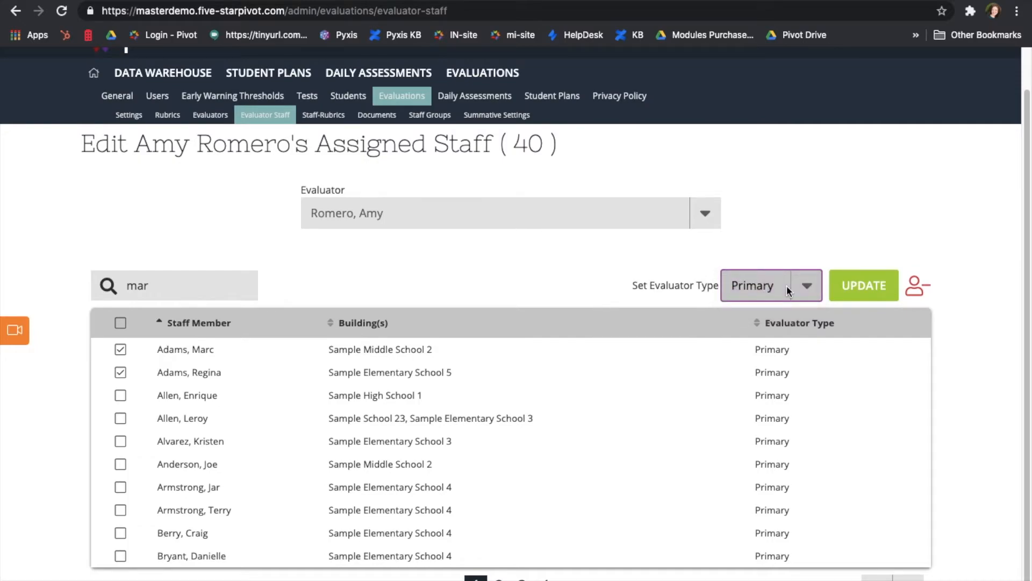
click(917, 288)
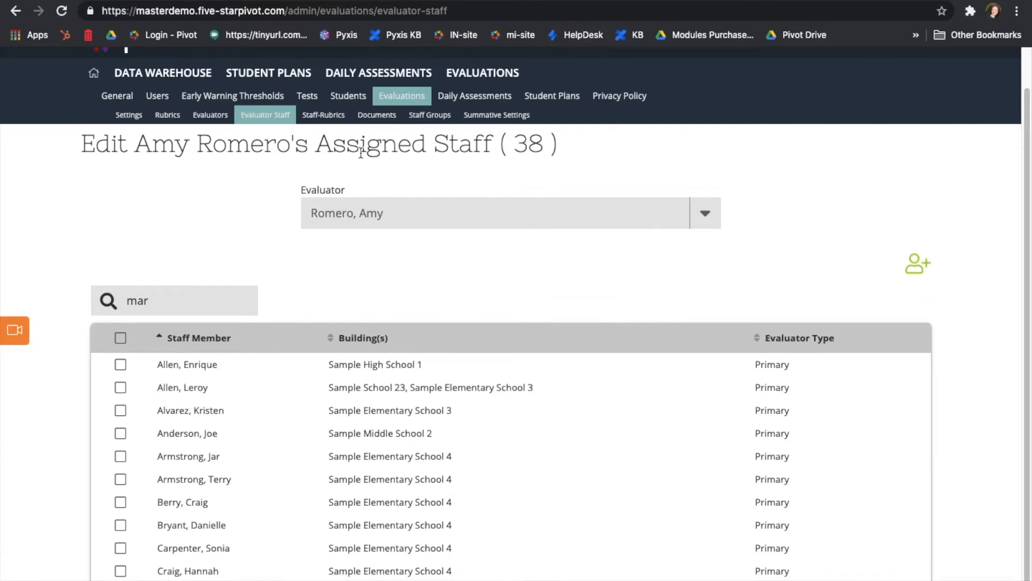
Show the staff using the RISE Teacher 3.0 rubric, then list all evaluation documents.
click(322, 117)
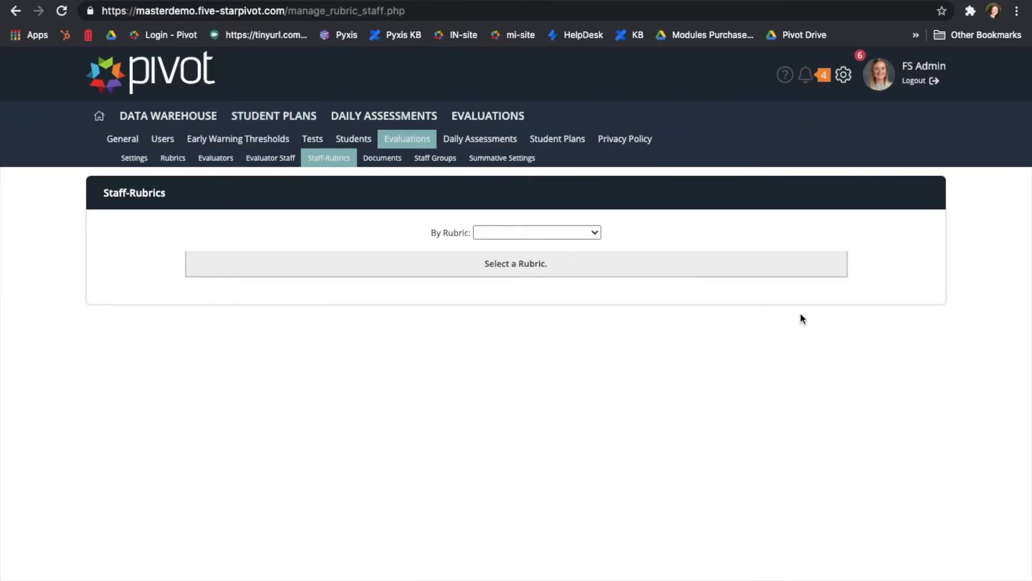
click(551, 235)
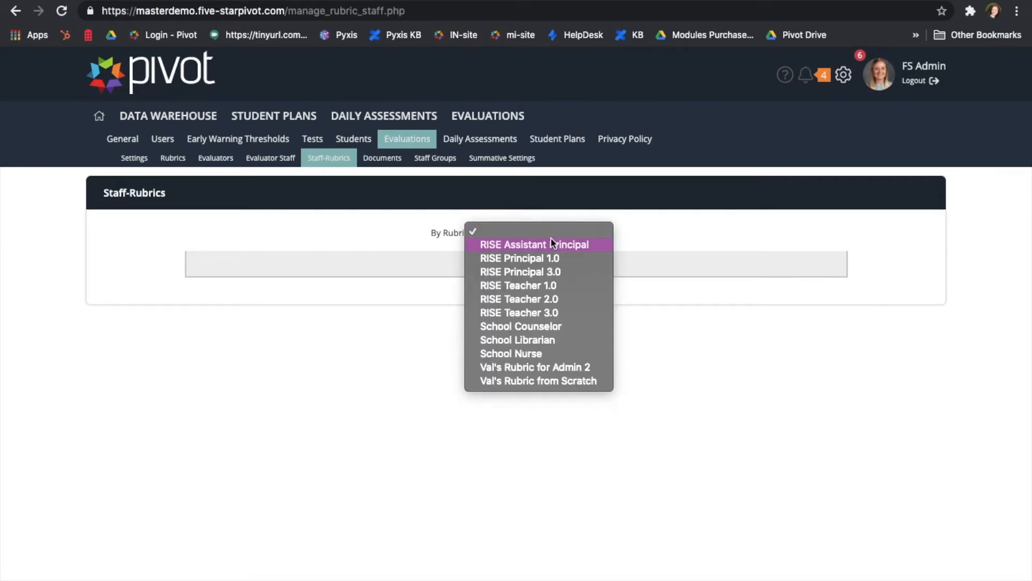
click(521, 316)
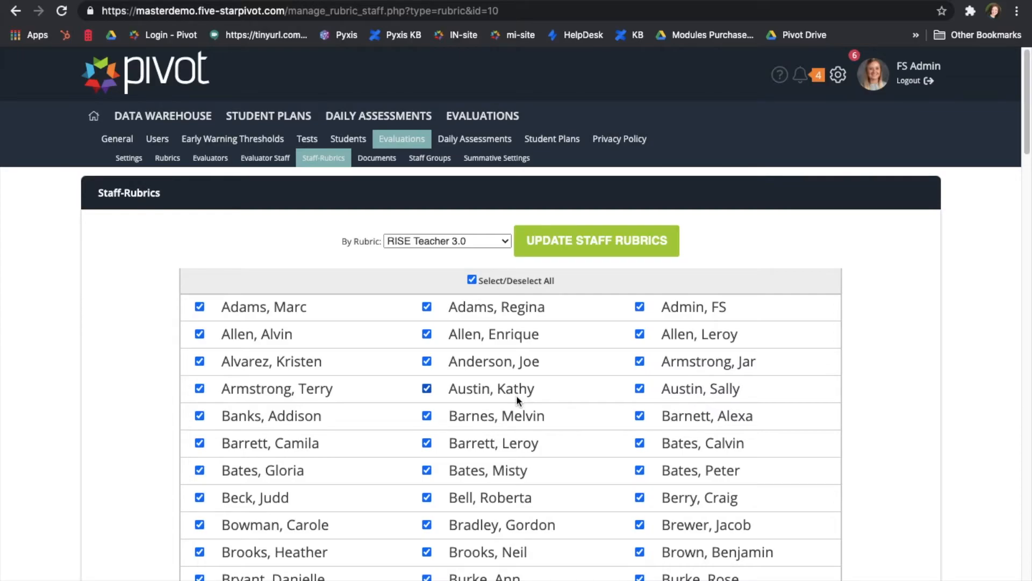
click(381, 159)
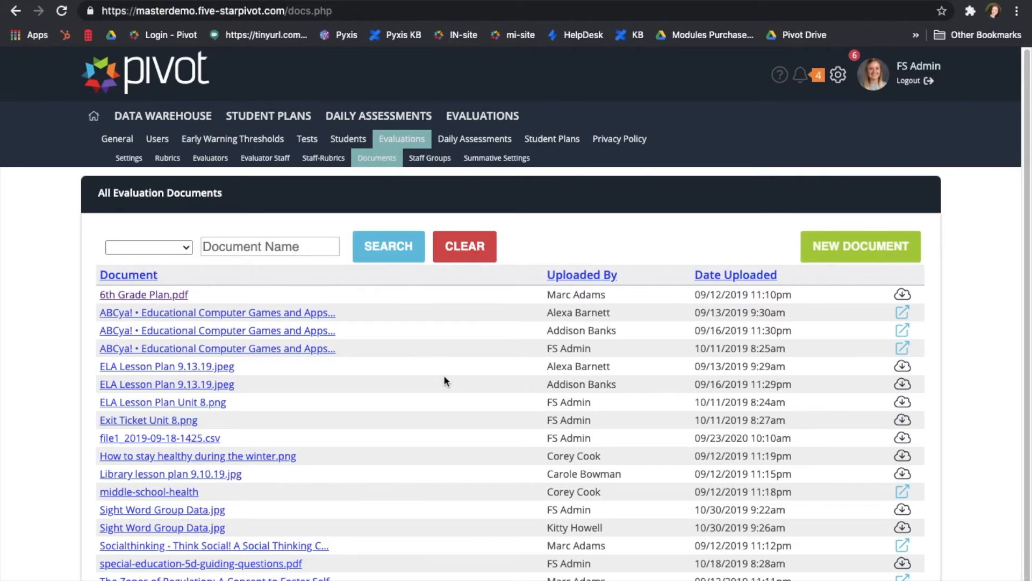
Edit 6th Grade Plan.pdf, pick All Teacher Users for sharing, then cancel without saving.
click(123, 298)
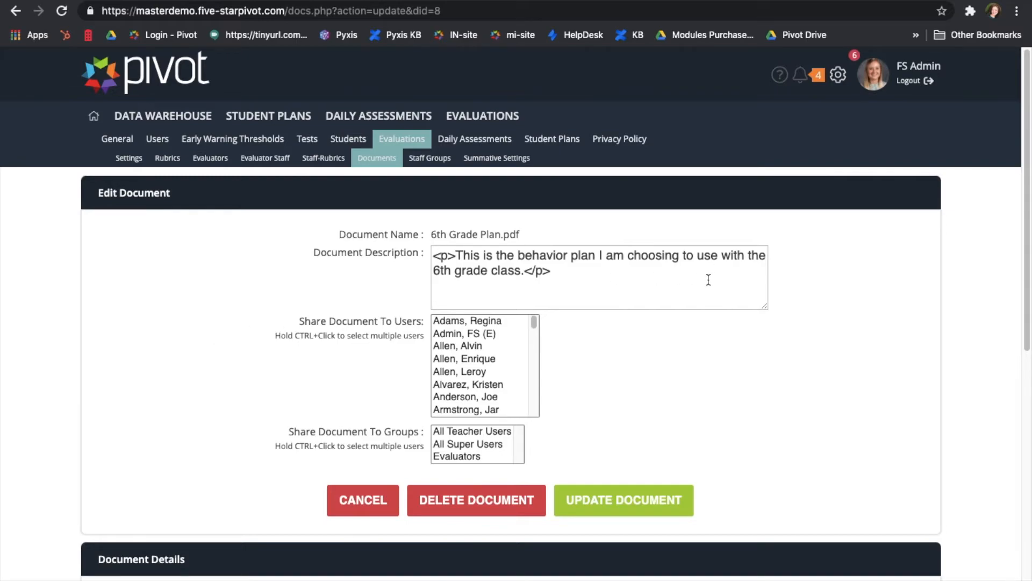
scroll(466, 384, down, 10)
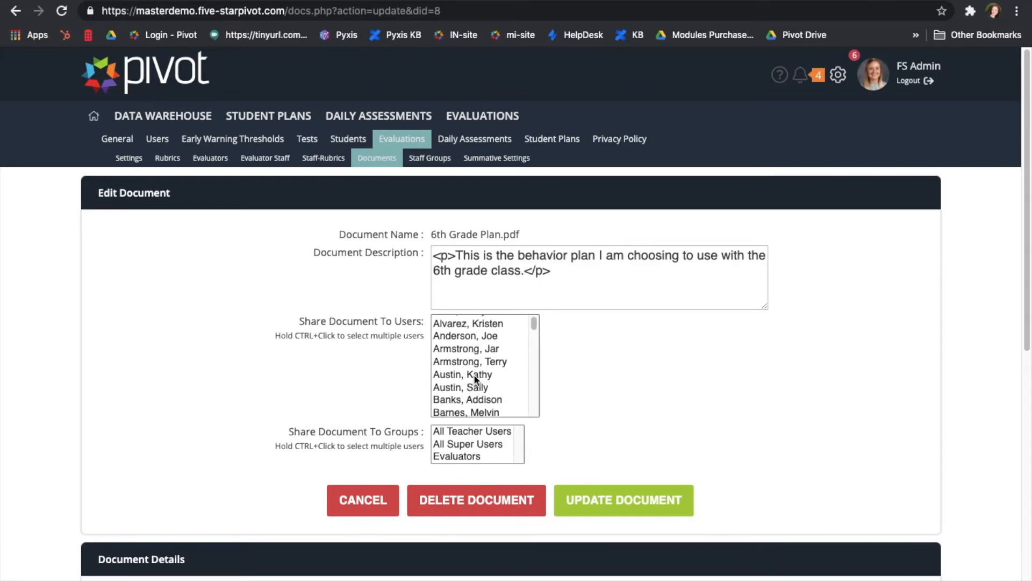
click(457, 348)
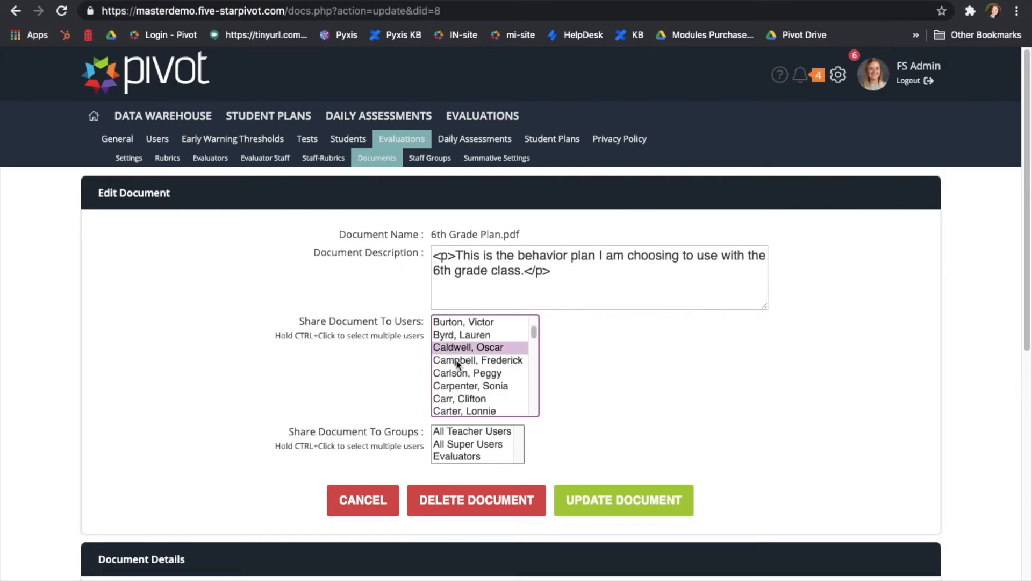
click(460, 360)
click(508, 432)
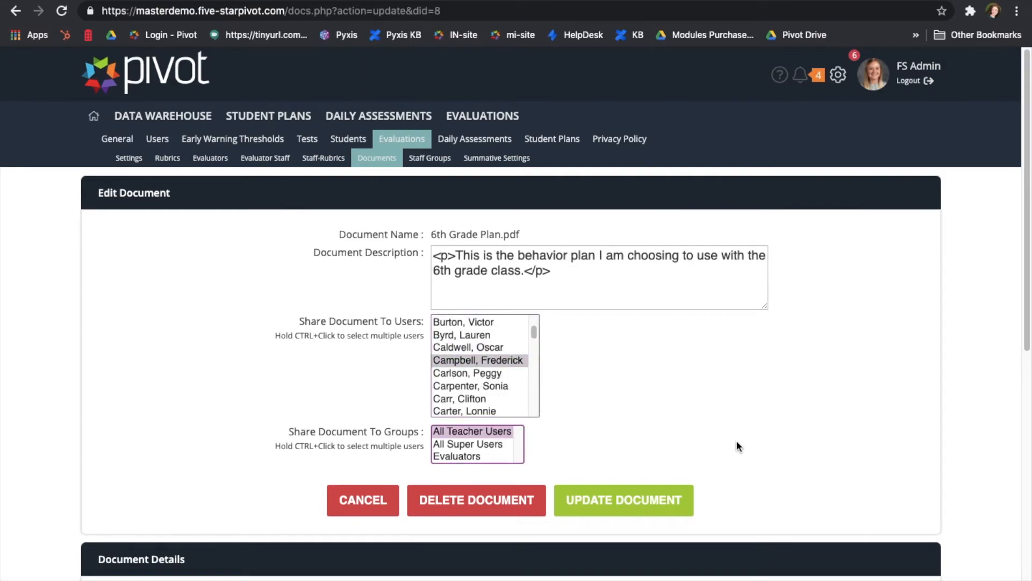
scroll(547, 453, down, 1)
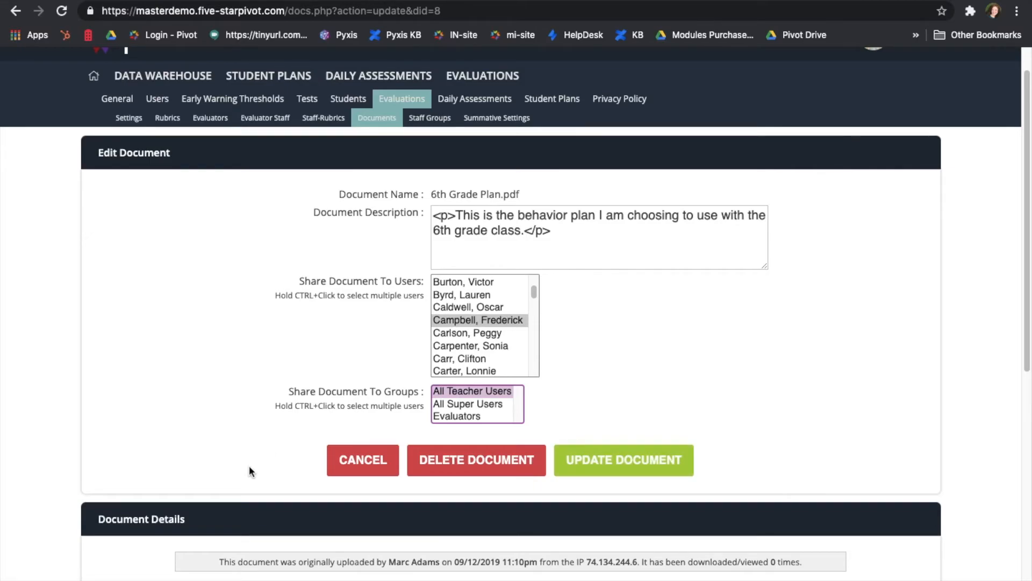
click(365, 461)
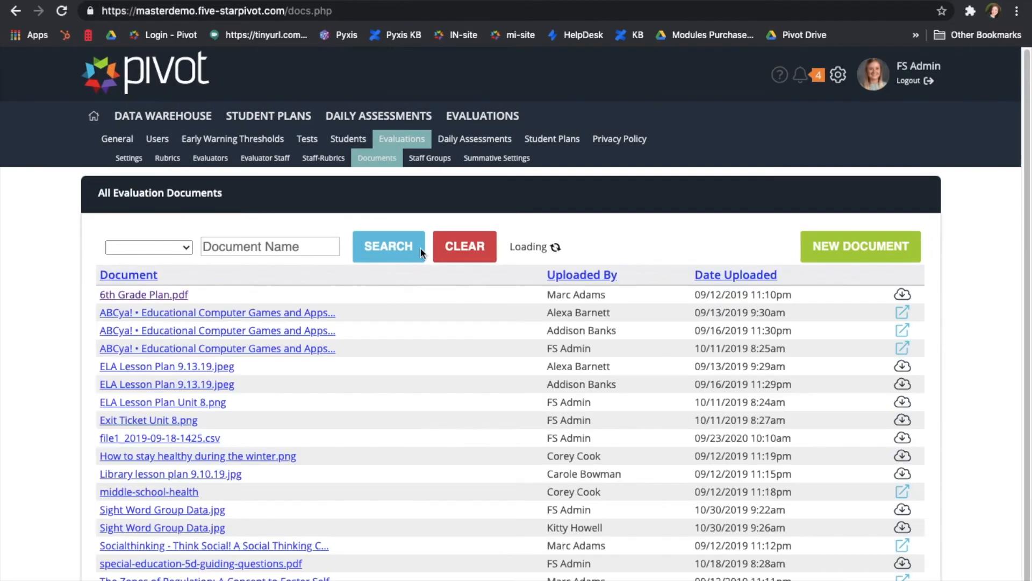
On the Staff Groups page, deactivate Group 1 and start a new staff/teacher group.
click(436, 159)
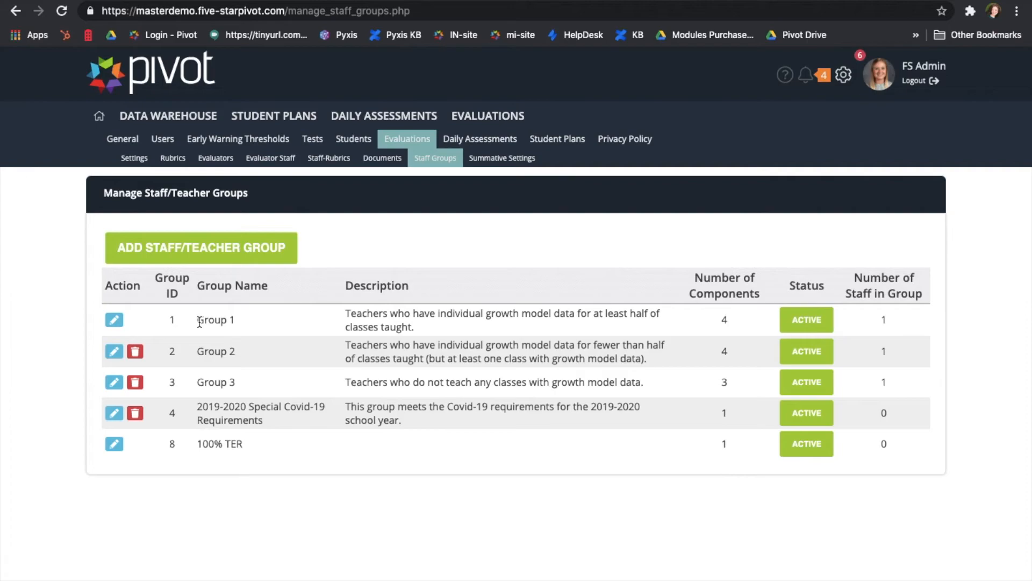
click(807, 321)
click(659, 118)
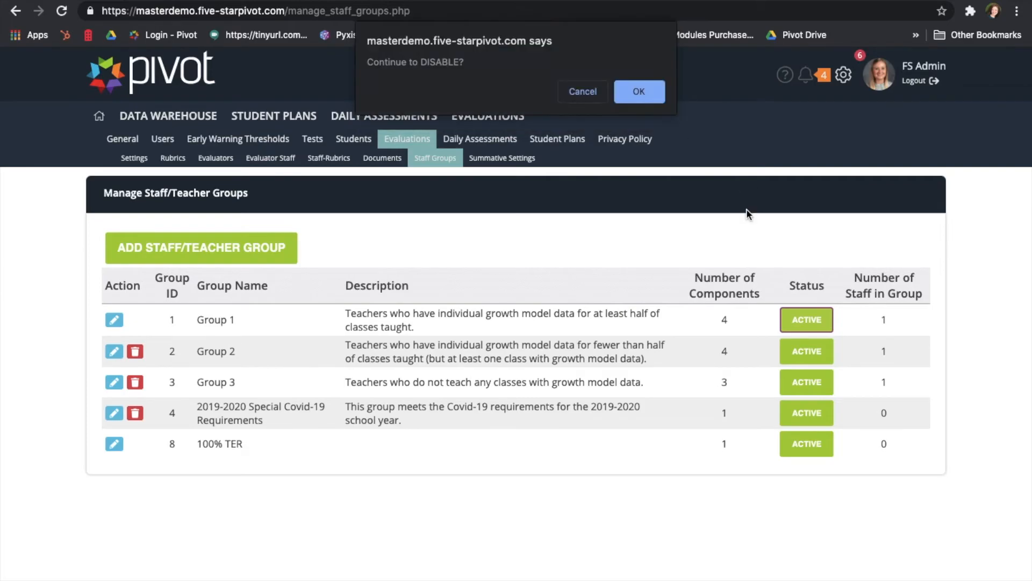
click(650, 93)
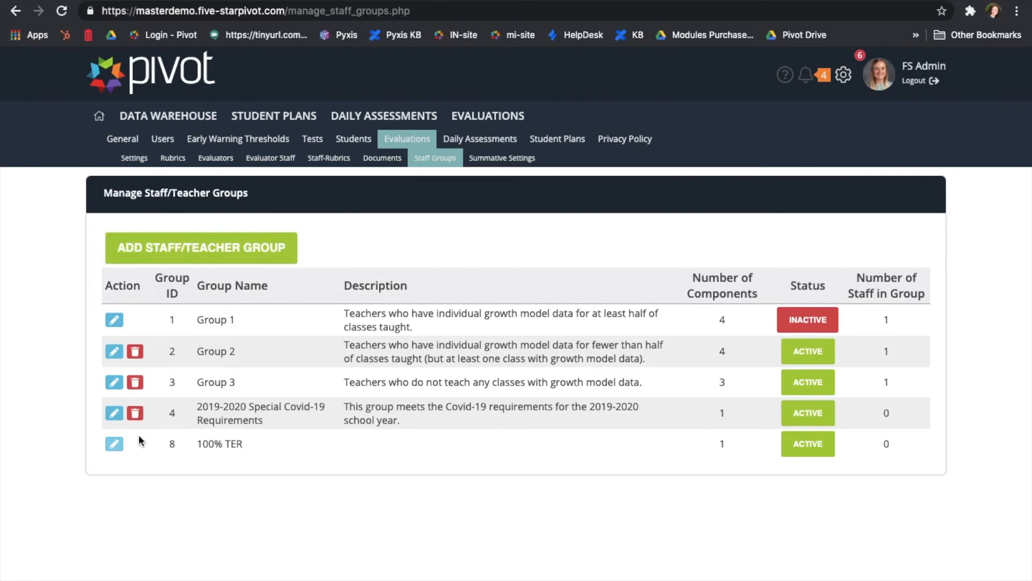
click(180, 243)
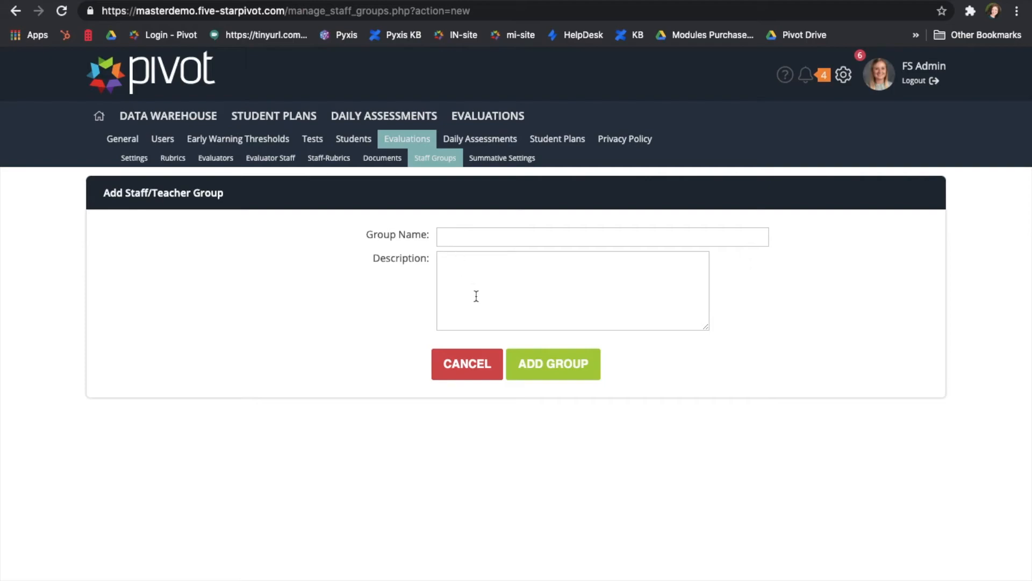
Create a staff group named 'test' with the description 'description'.
click(460, 241)
text(test)
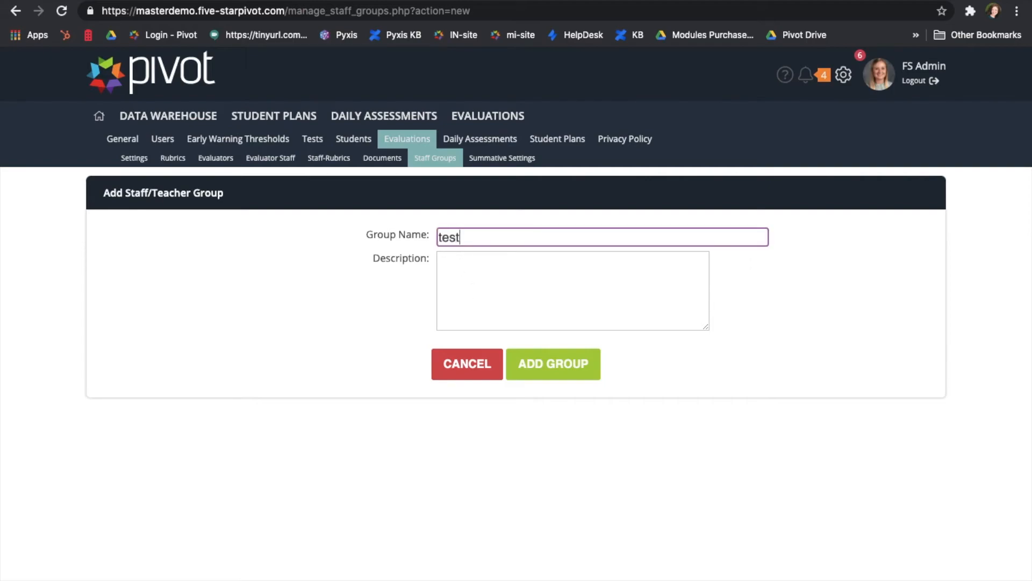
click(511, 276)
text(description)
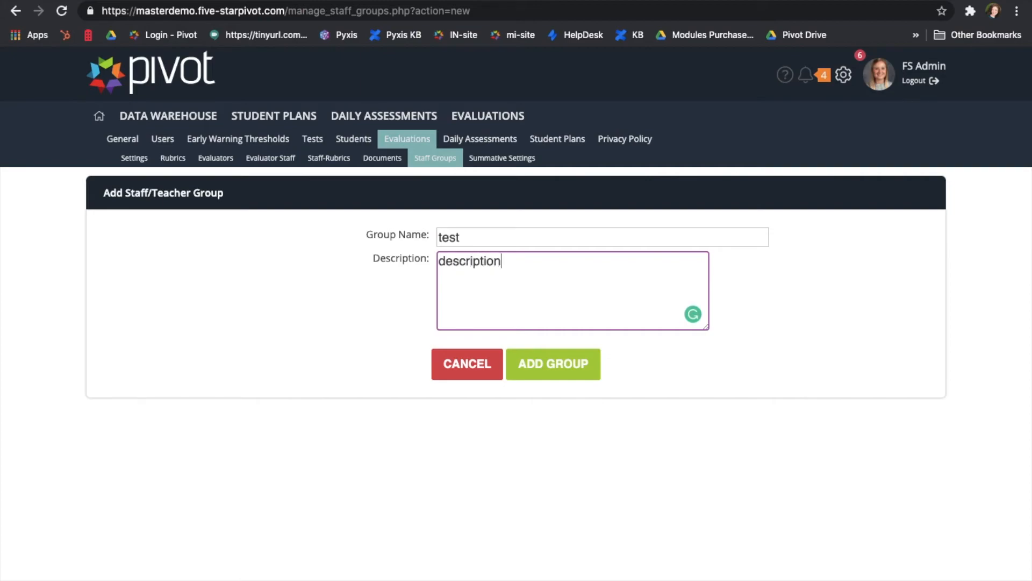
click(573, 365)
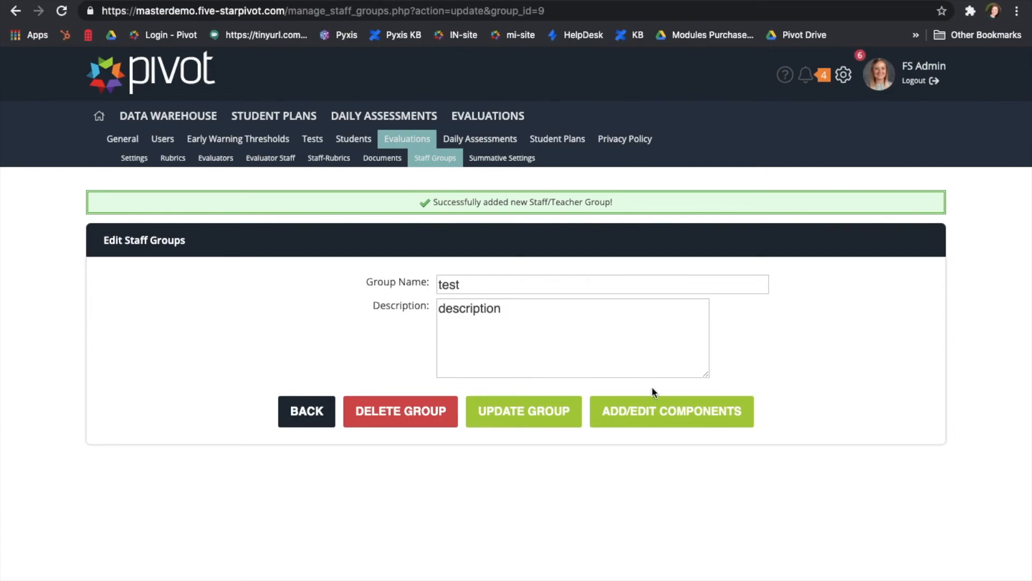
Add the TER component to the test group at 95% weight.
click(664, 411)
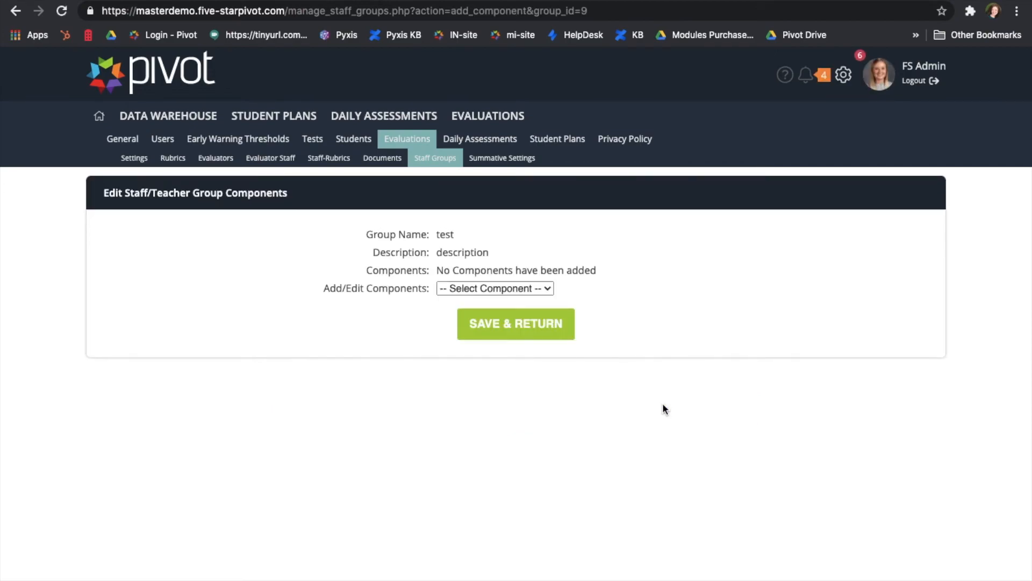
click(551, 288)
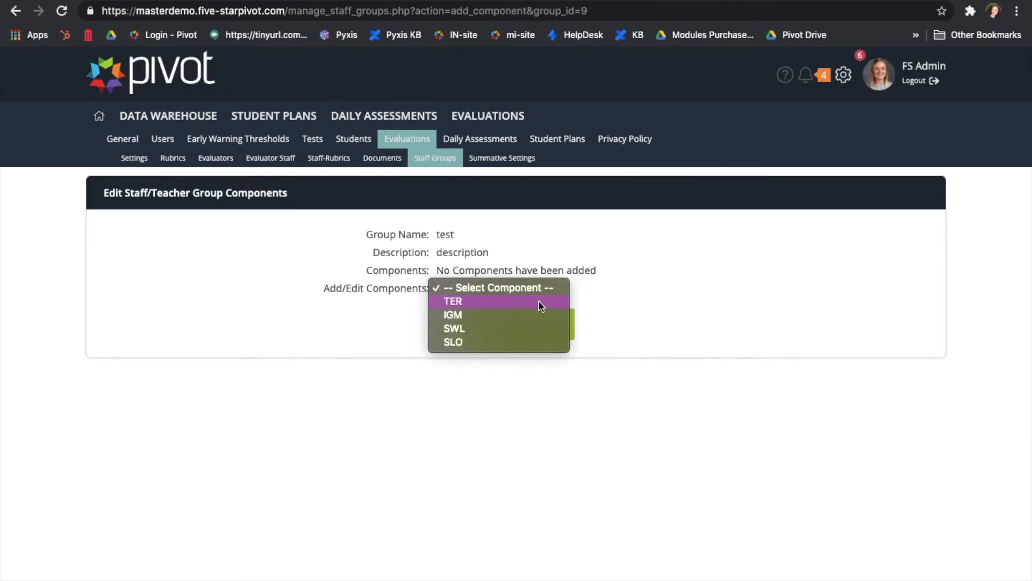
click(539, 301)
click(500, 330)
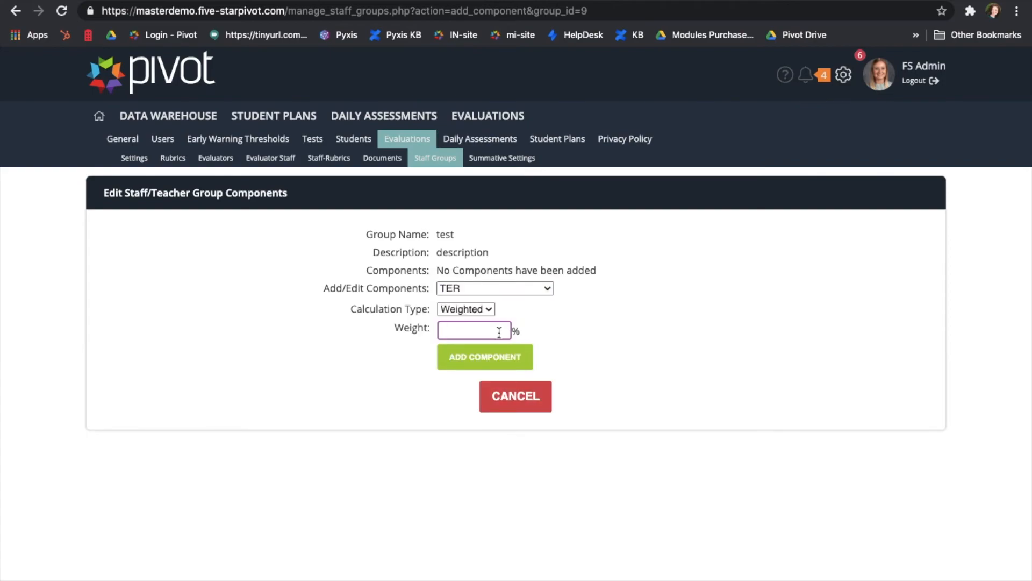
text(95.00)
click(484, 356)
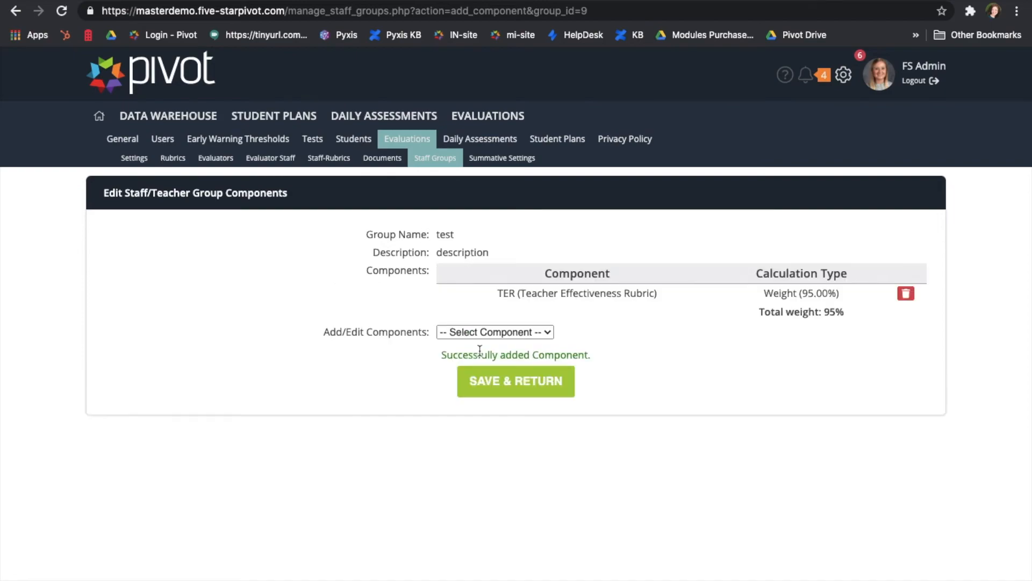
Add SLO at 5% weight for a 100% total and save the components.
click(535, 332)
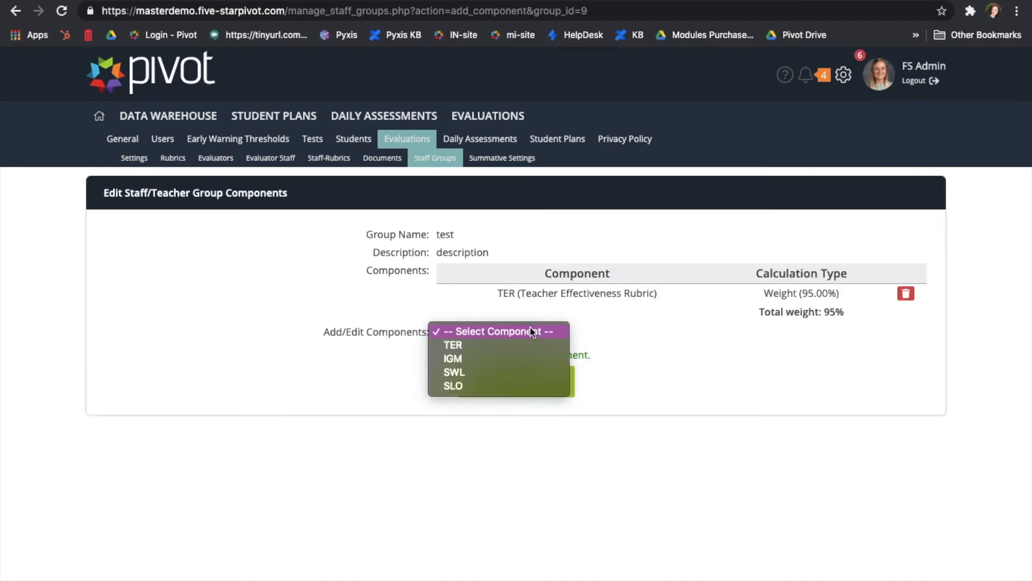
click(490, 384)
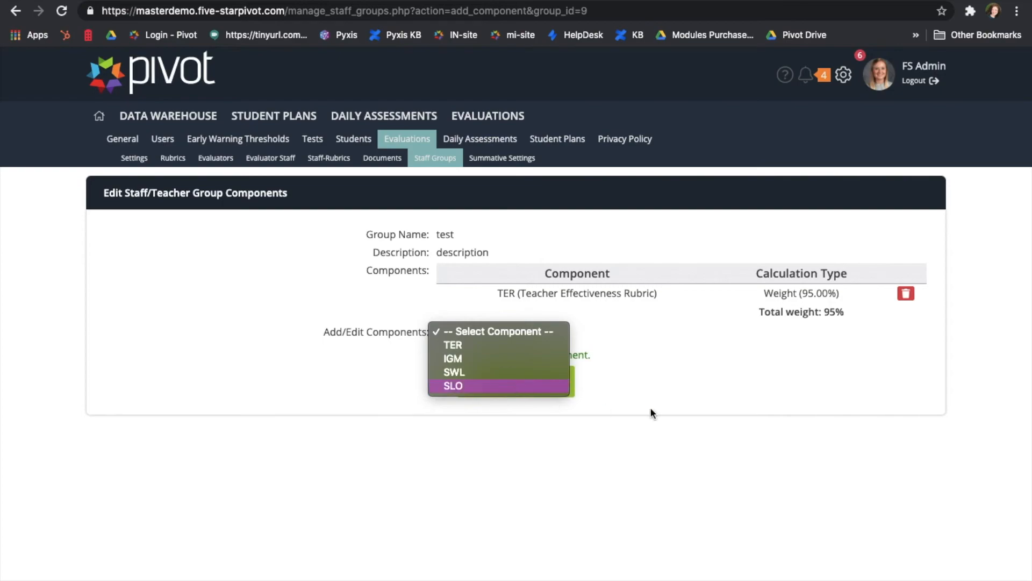
click(491, 377)
text(5)
click(481, 400)
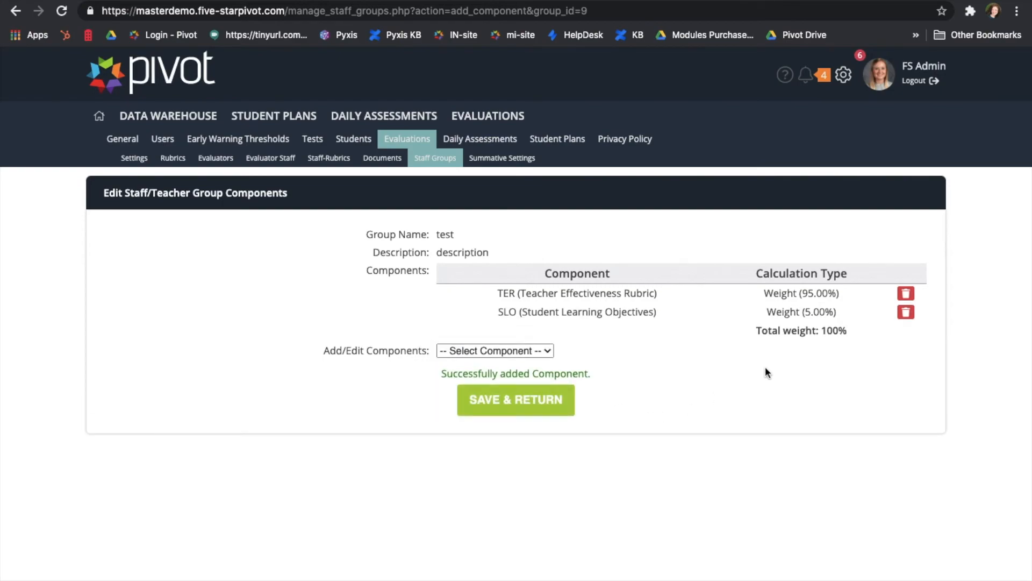
drag(839, 330, 829, 332)
drag(825, 333, 821, 334)
click(847, 364)
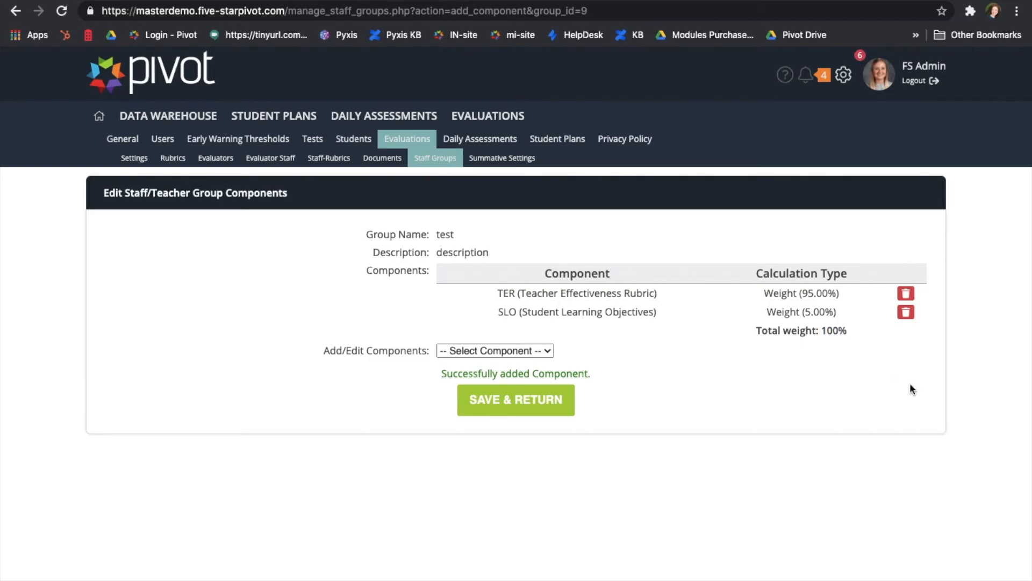
click(500, 403)
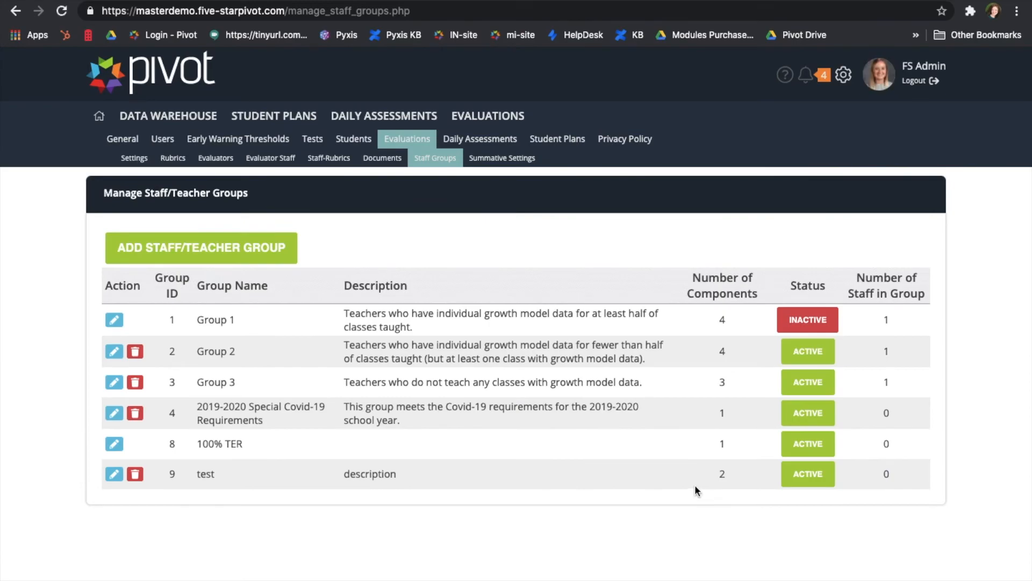
Go to Summative Settings and start a new custom summative component.
click(493, 160)
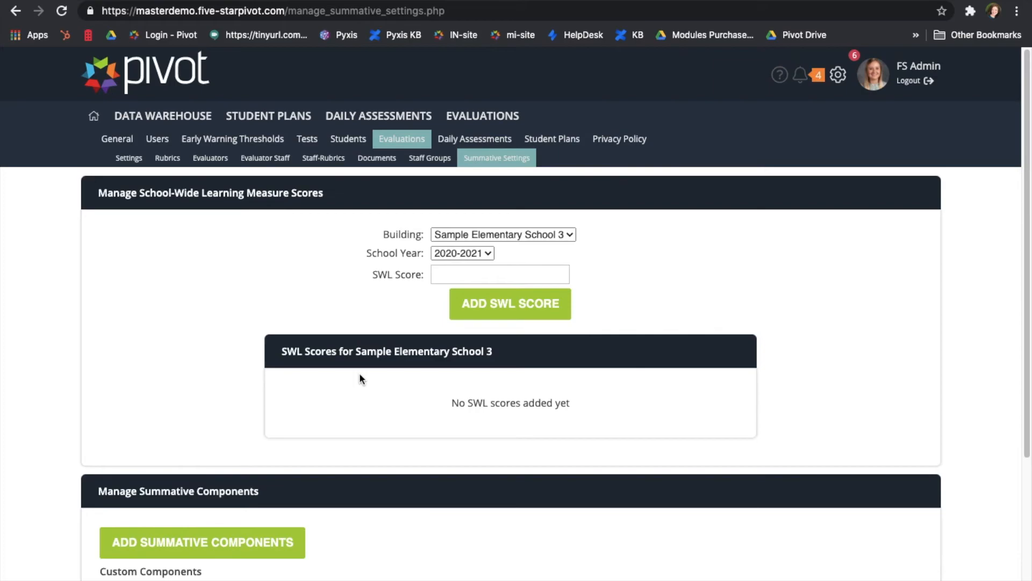
scroll(359, 373, down, 4)
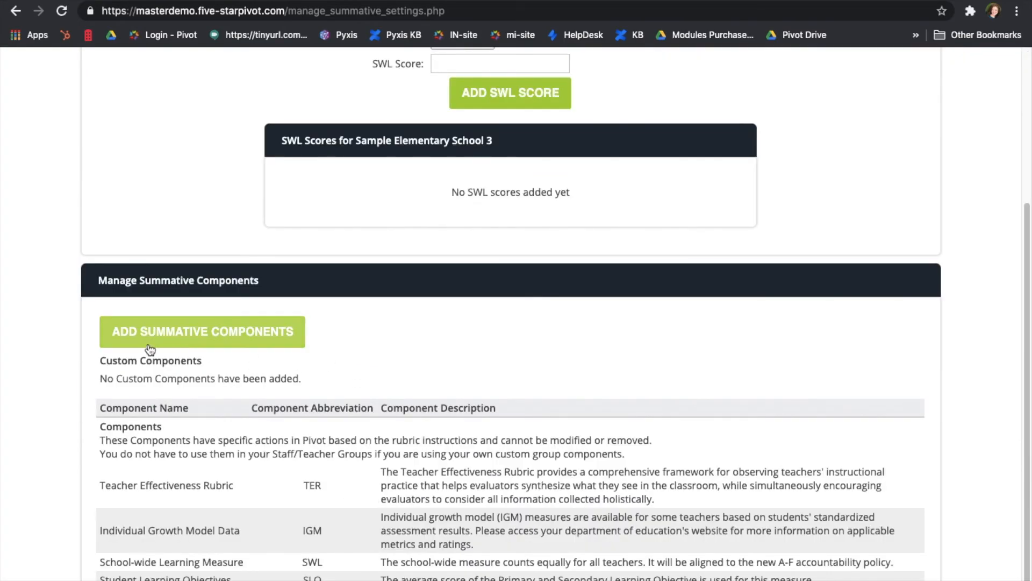
click(232, 344)
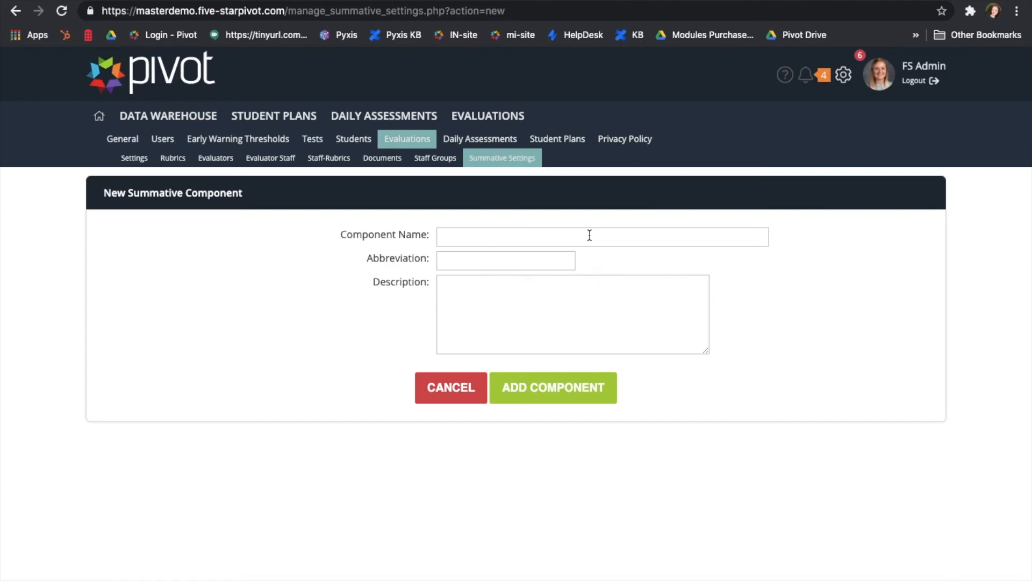
Show the Daily Assessments settings and highlight the Sync Class Enrollment option.
click(508, 141)
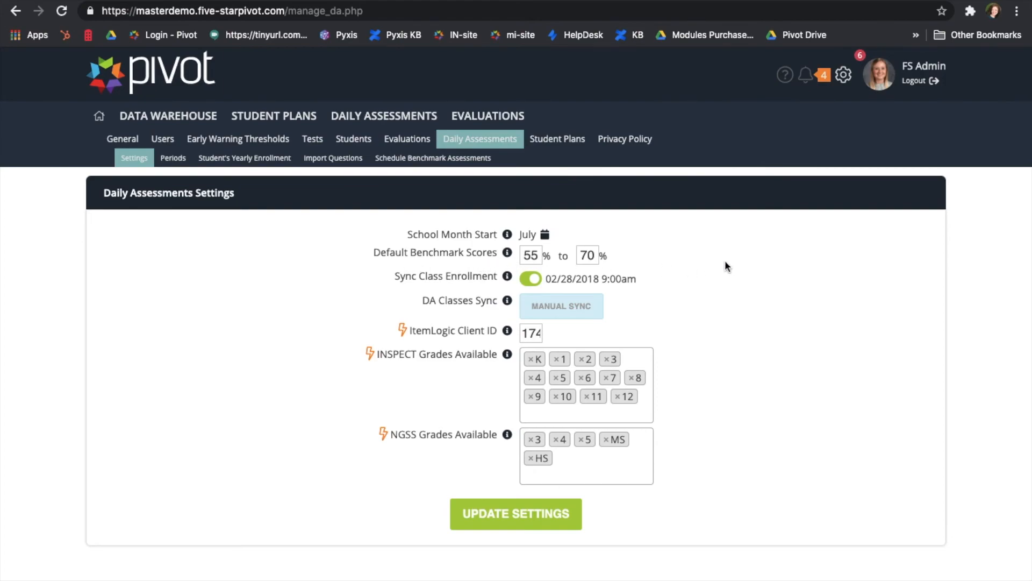
drag(395, 277, 498, 276)
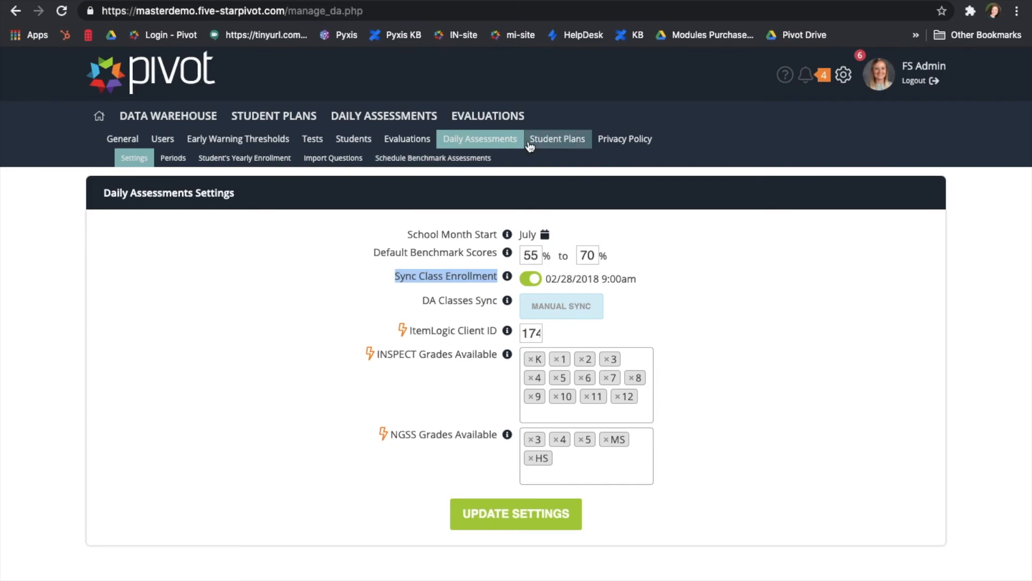
Review the Student Plans templates, then show the Tools list of strategies.
click(556, 145)
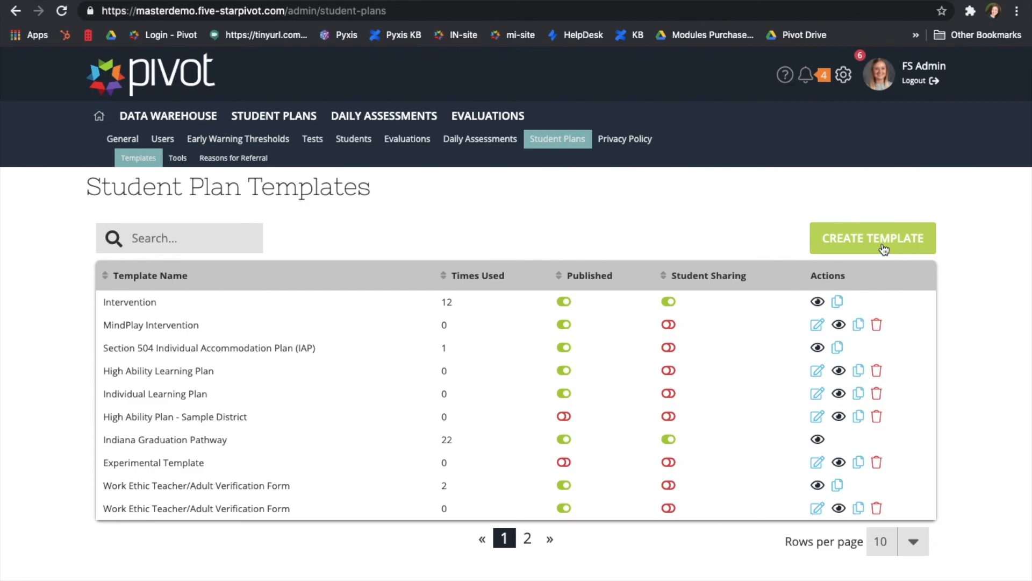
click(175, 165)
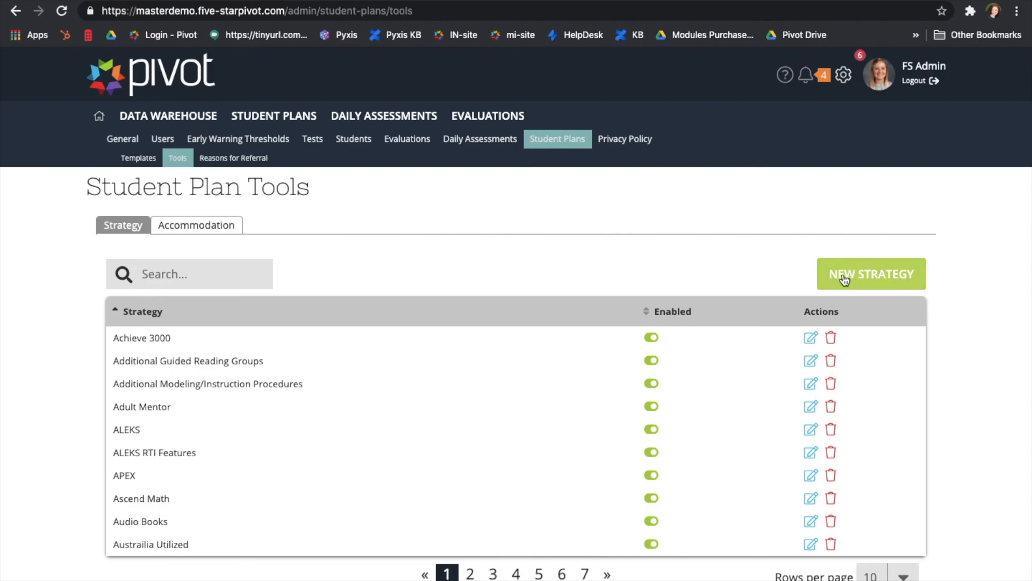
Show the Accommodation list, then the Reasons for Referral list.
click(237, 229)
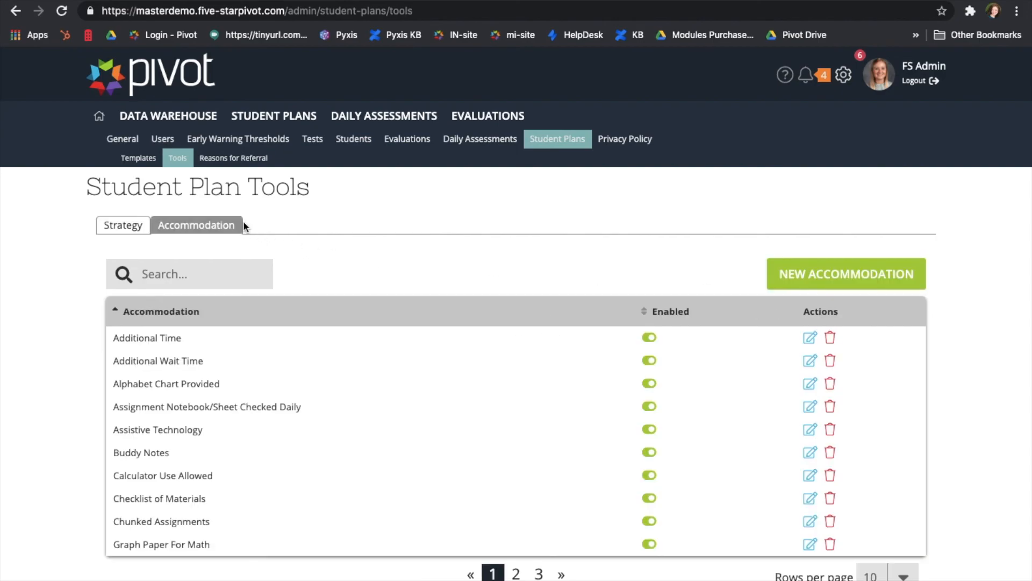
click(215, 165)
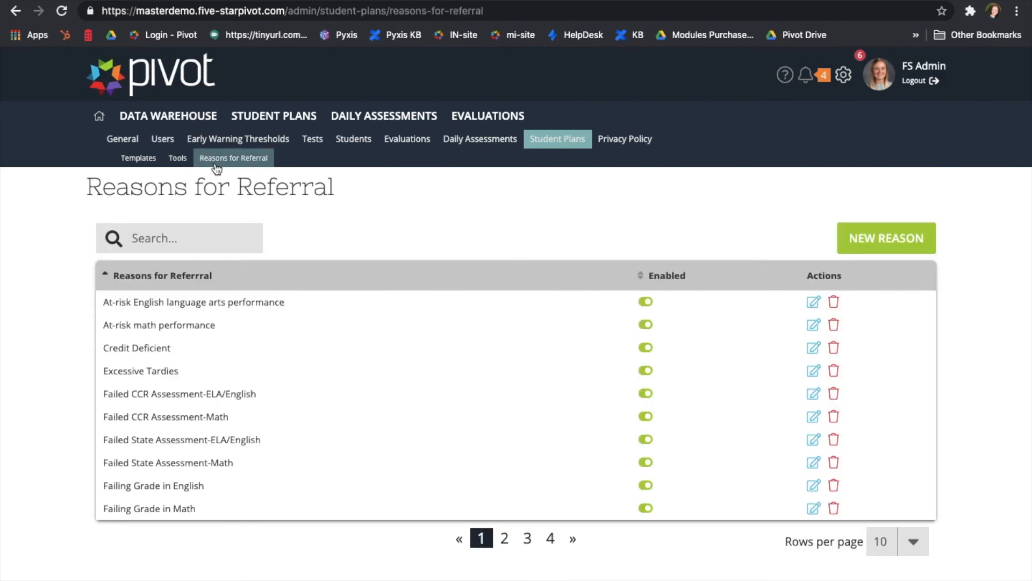